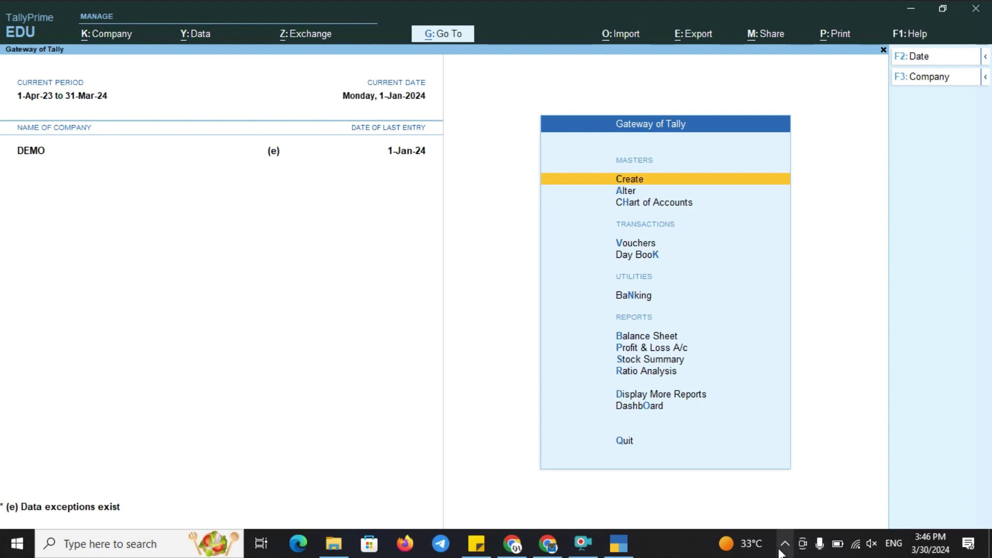
left_click(578, 548)
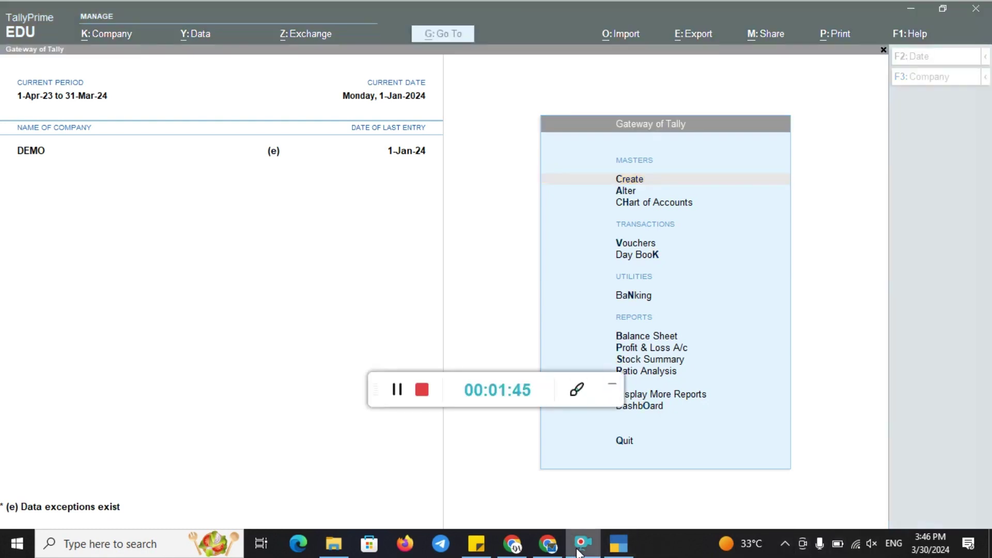
left_click(577, 389)
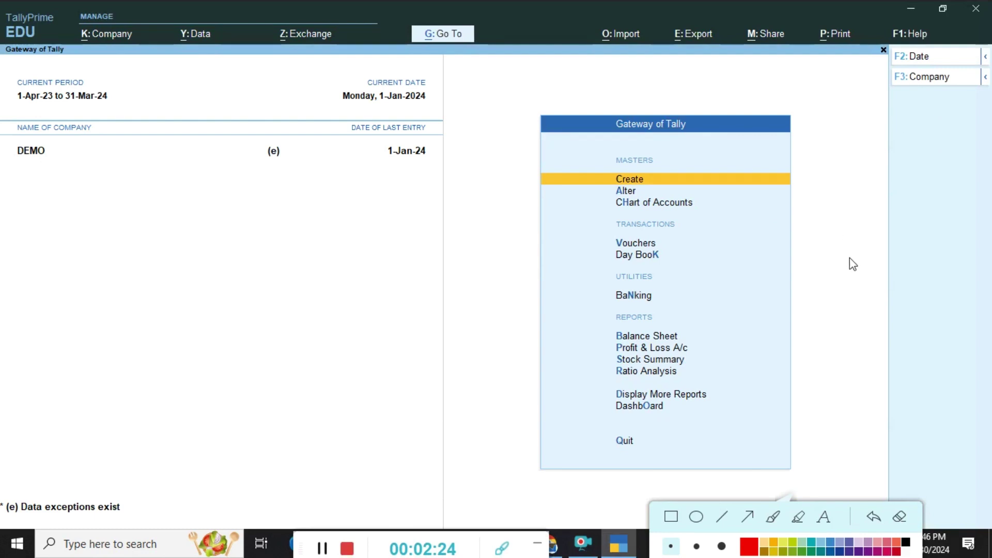
Step: Load the Demo Tips company alongside the already open DEMO company
left_click(921, 79)
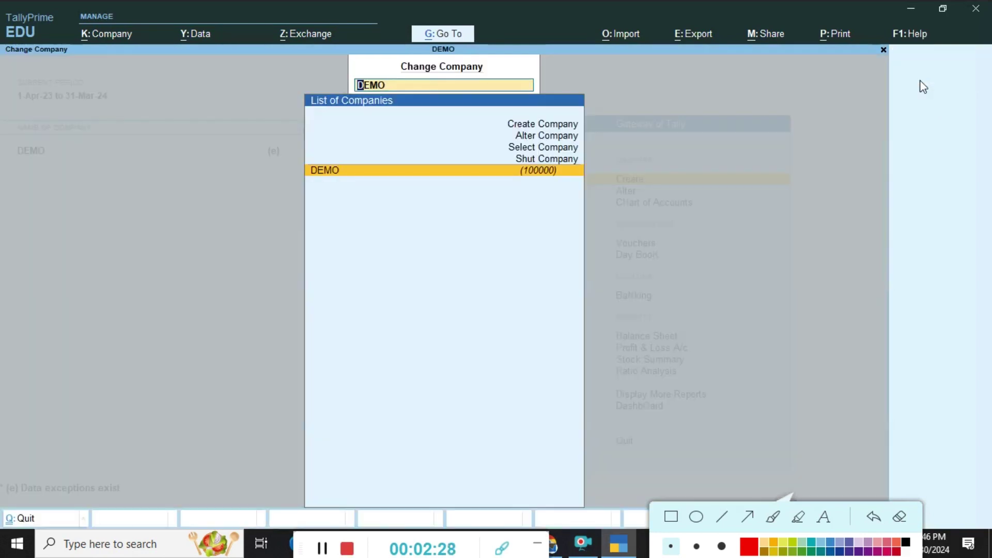
key("Up")
key("Up")
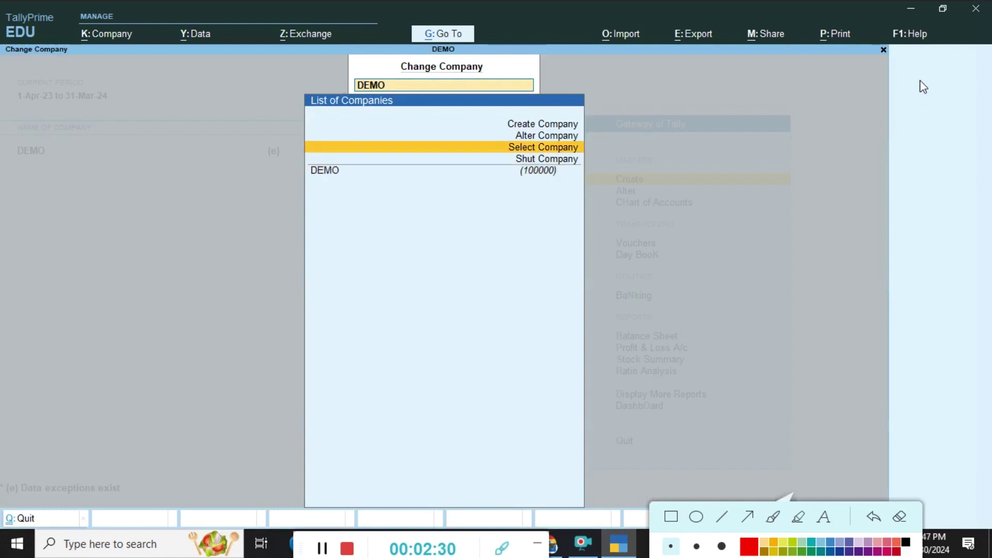
key("Return")
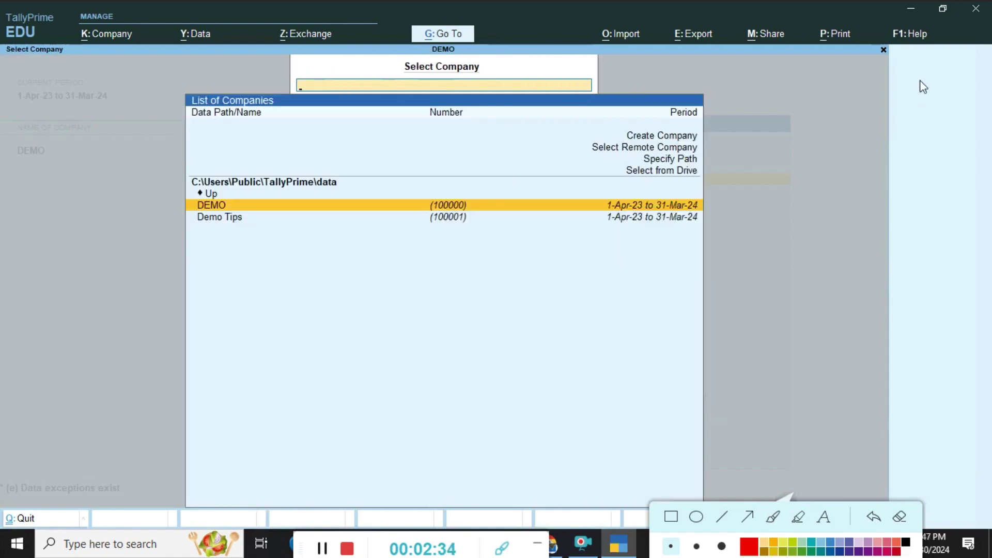
key("Down")
key("Return")
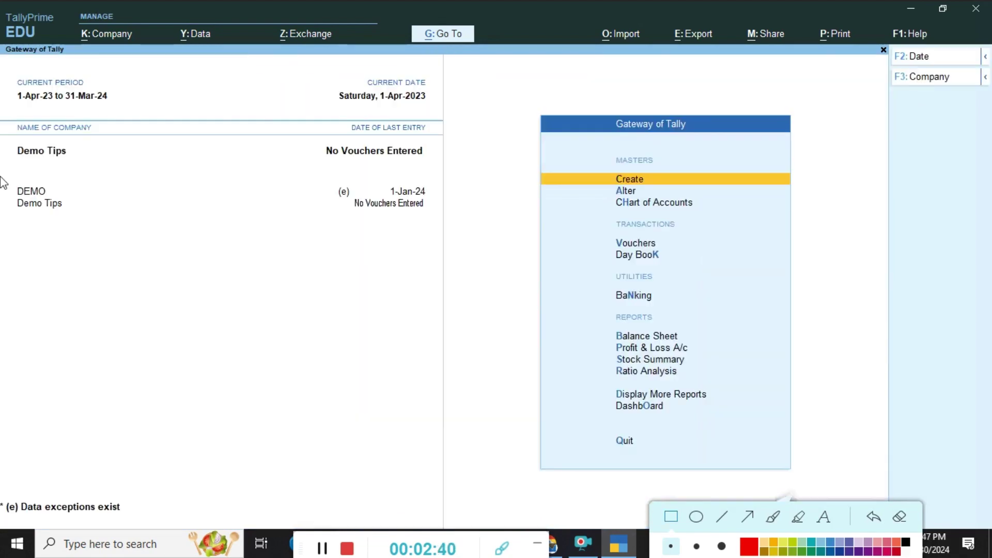
left_click_drag(1, 168, 94, 230)
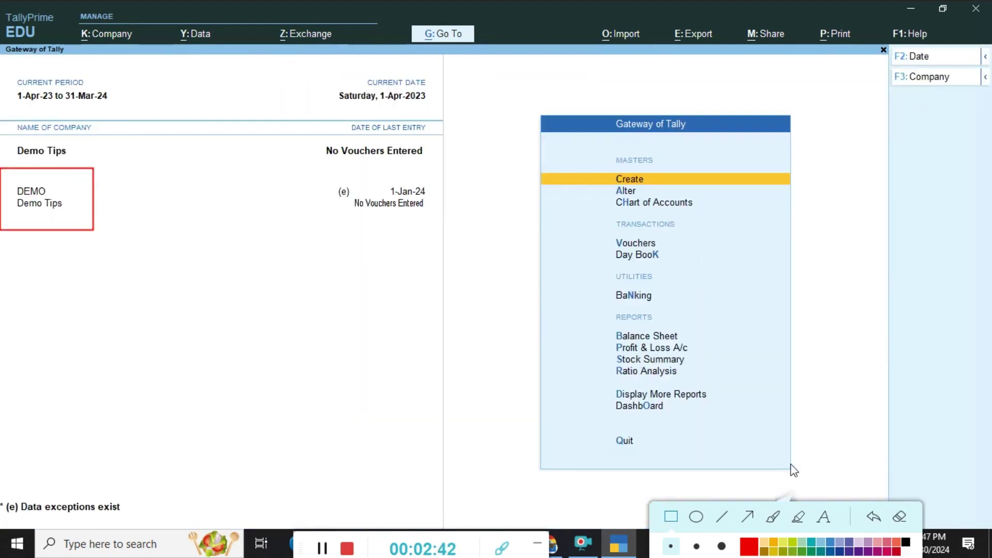
left_click(899, 518)
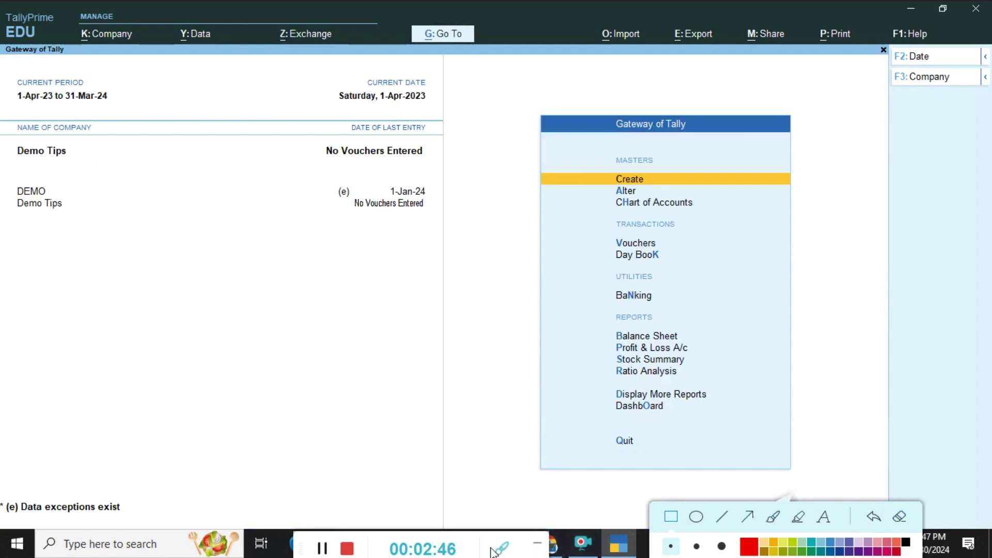
left_click(508, 556)
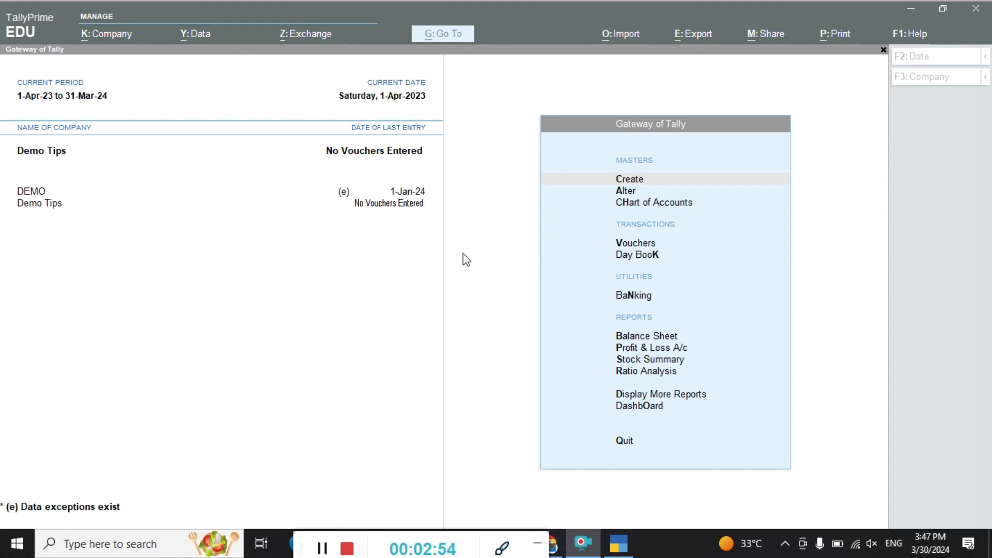
left_click(477, 260)
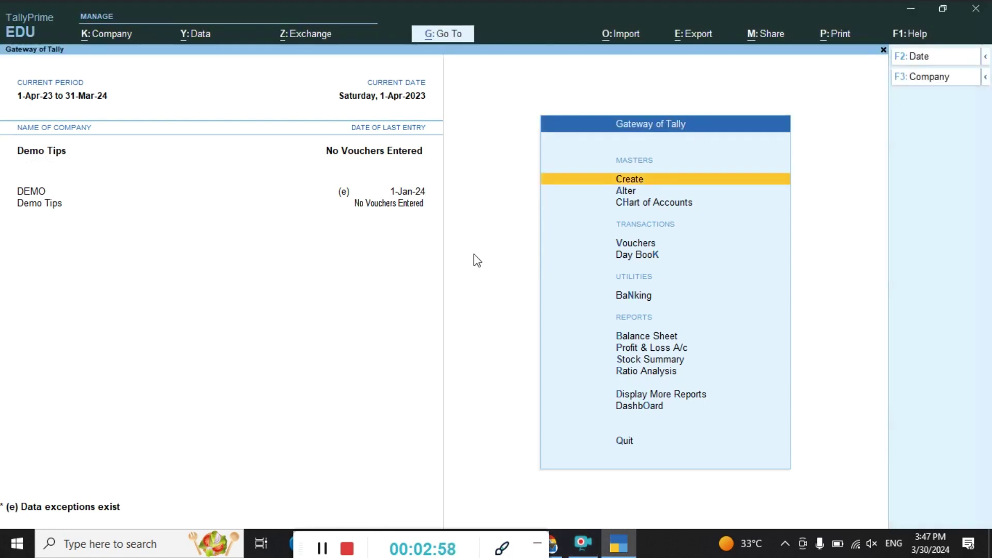
Step: Check the list of alterable ledgers and the Day Book of the Demo Tips company
key("Down")
key("Return")
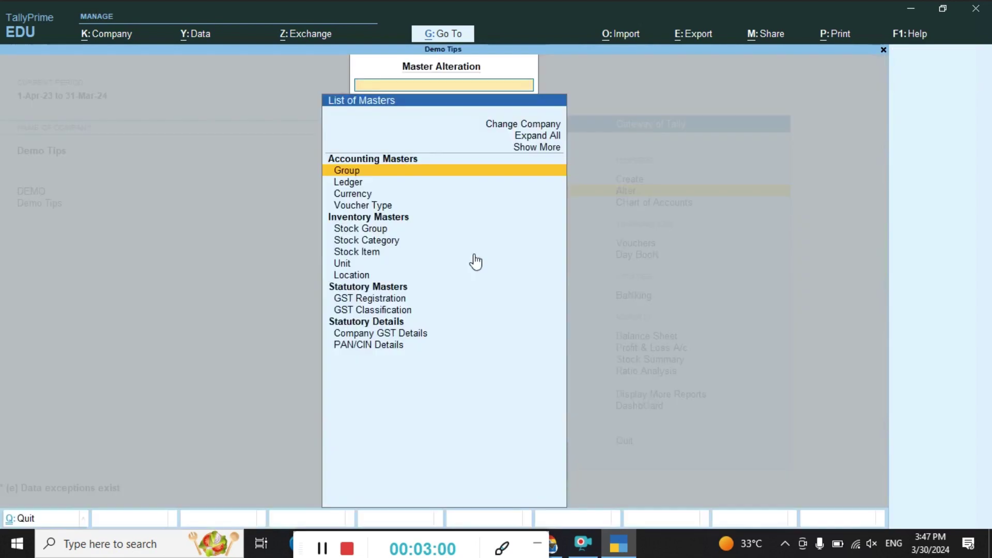
key("Down")
key("Return")
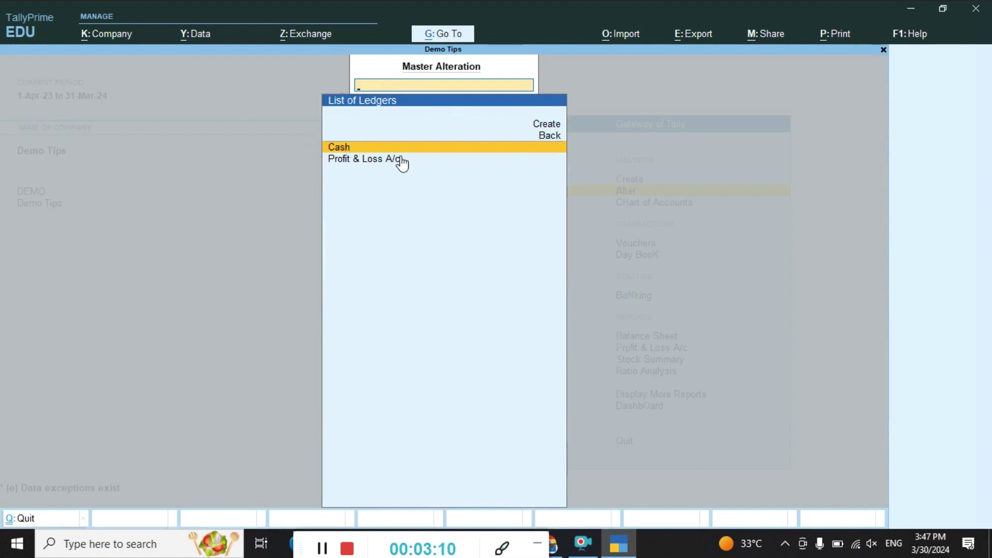
key("Escape")
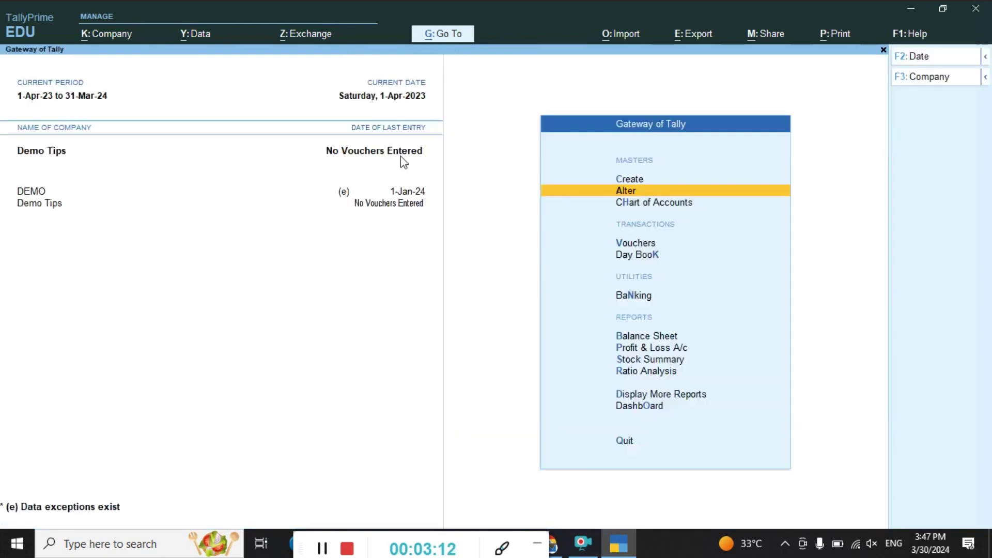
key("k")
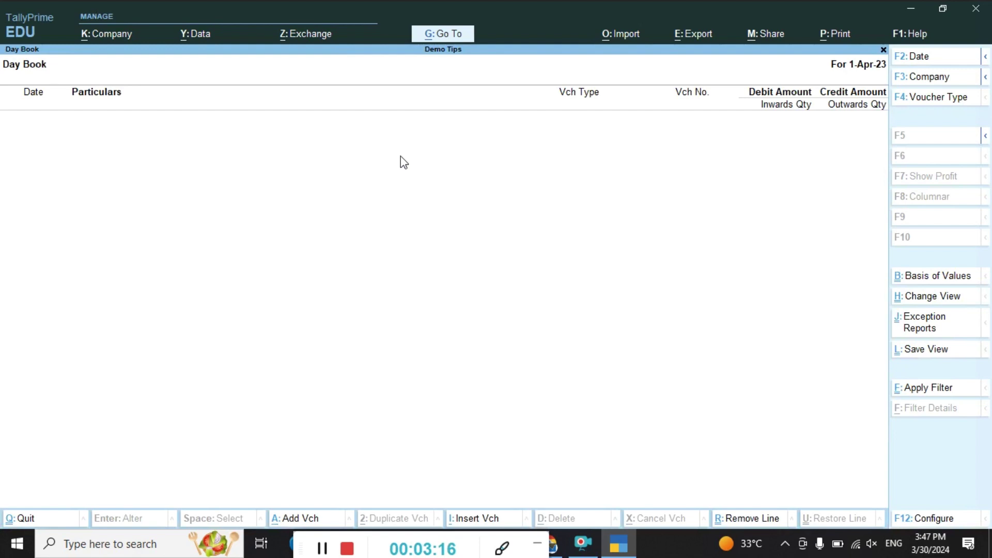
key("Escape")
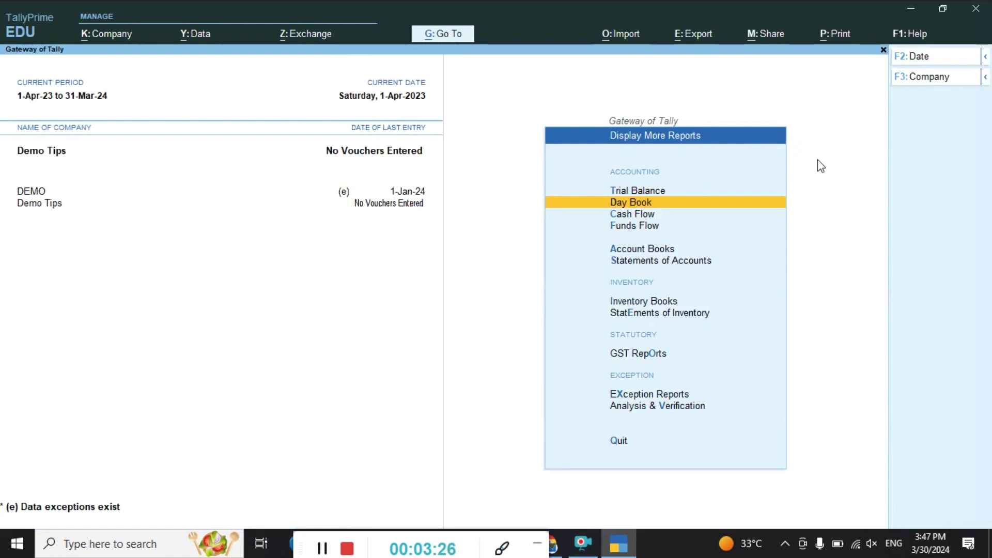
Step: Switch the active company to DEMO and return to the Gateway of Tally
left_click(950, 78)
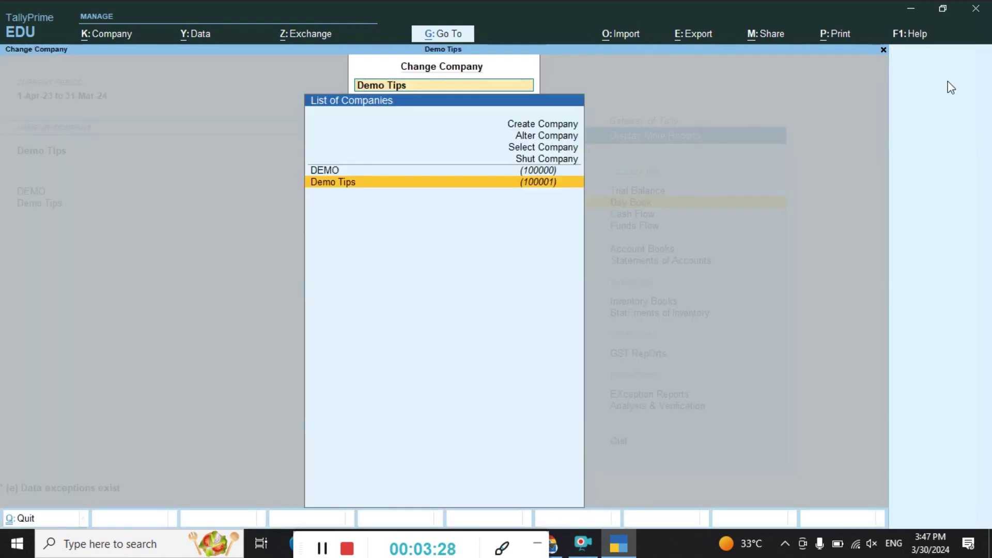
key("Up")
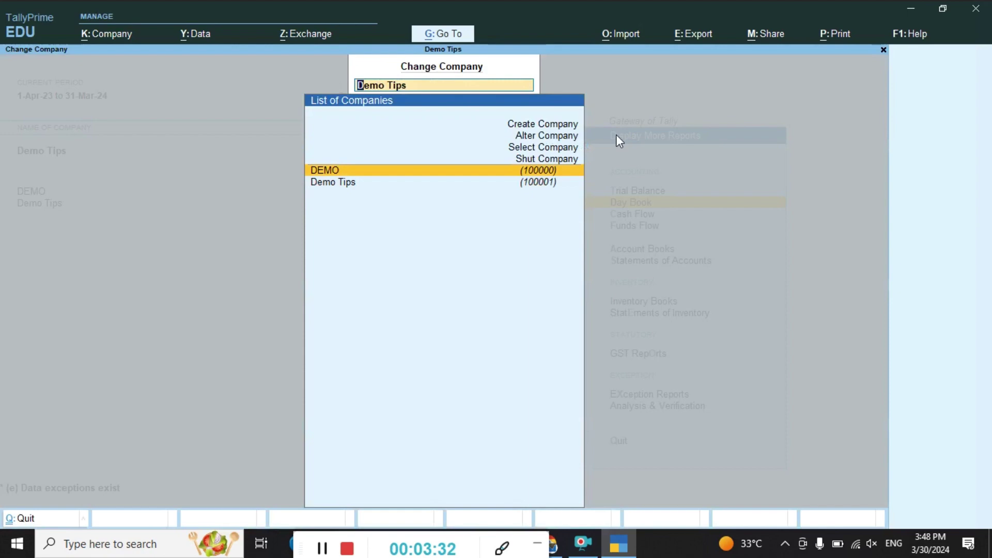
key("Return")
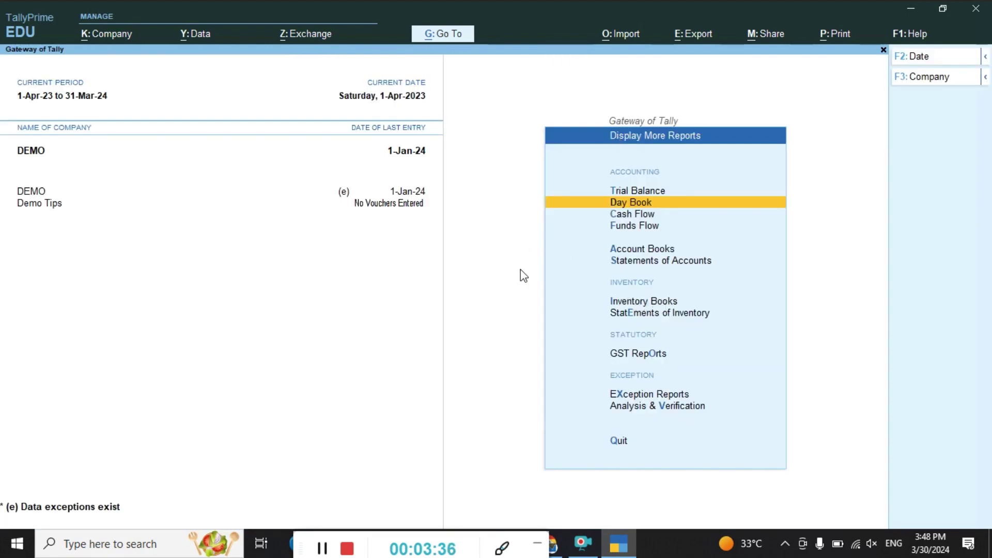
key("Escape")
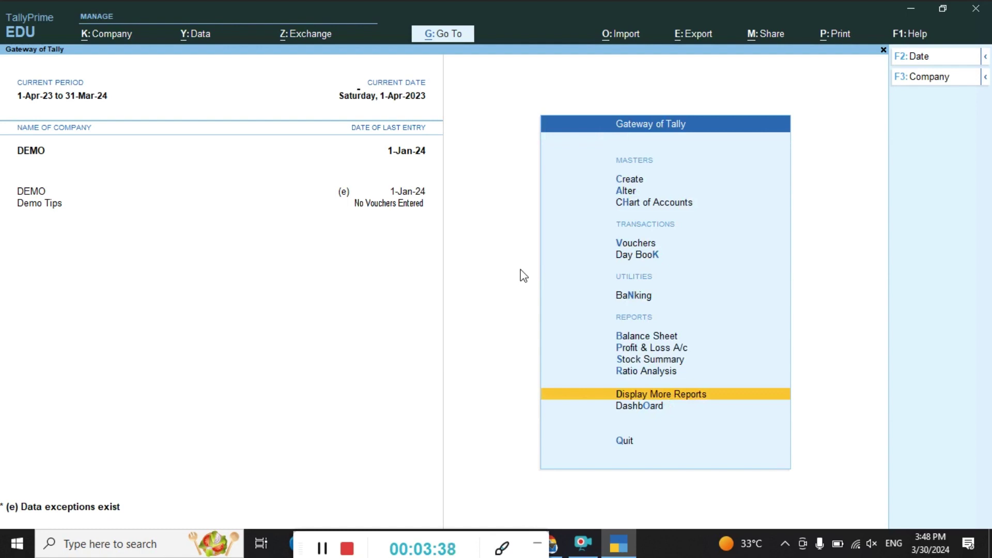
Step: Look through the DEMO company's list of ledgers available for alteration, then leave the list
key("a")
key("Down")
key("Return")
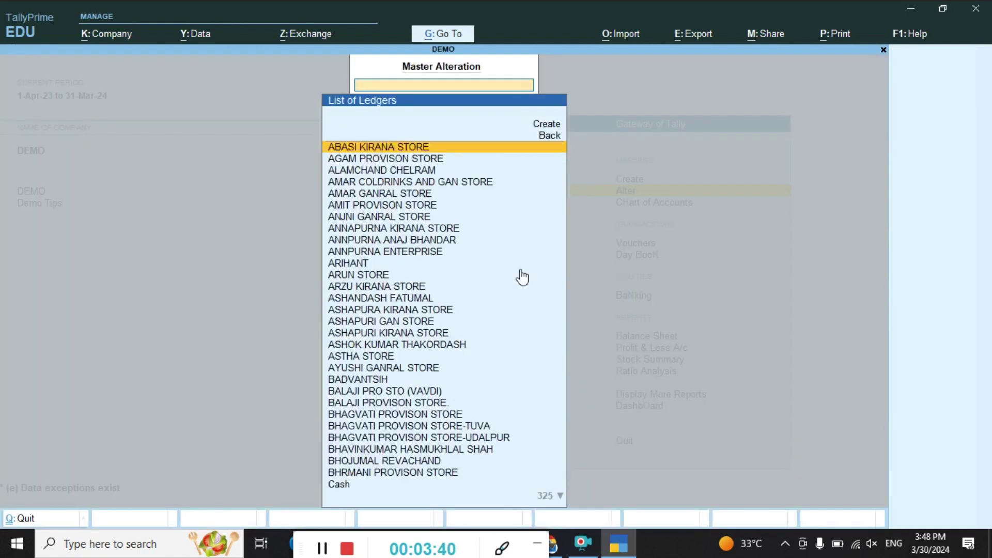
key("Down")
key("Down")
key("Down")
key("Down")
key("Down")
key("Down")
key("Down")
key("Down")
key("Down")
key("Down")
key("Down")
key("Down")
key("Down")
key("Down")
key("Down")
key("Down")
key("Down")
key("Down")
key("Down")
key("Down")
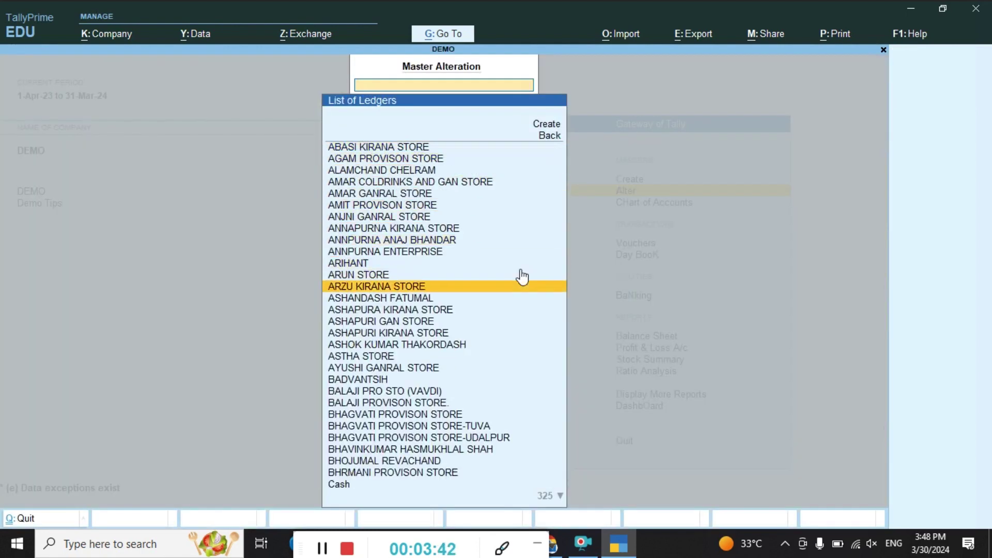
key("Escape")
key("Escape")
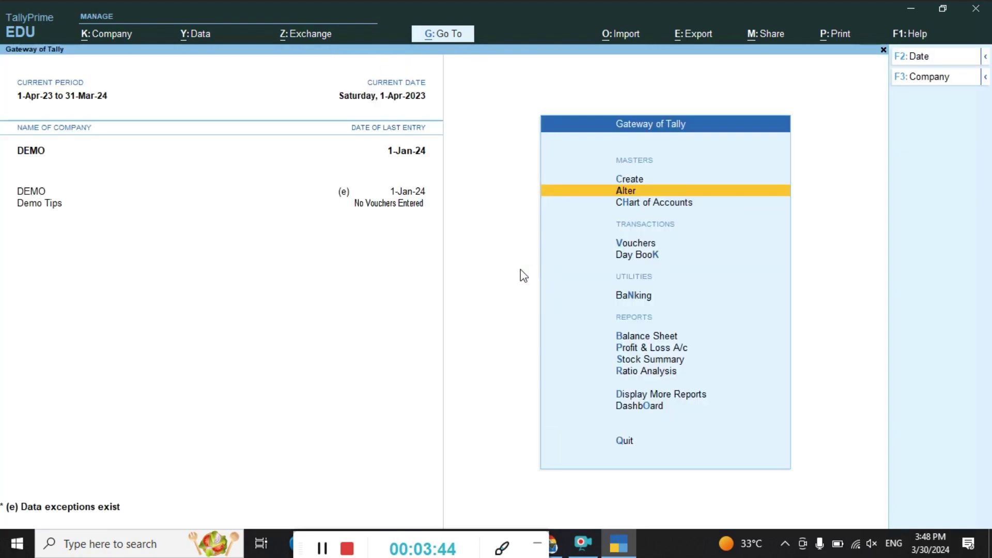
Step: Review the sales vouchers in the DEMO company's Day Book down to the last entry and close the report
key("Up")
key("k")
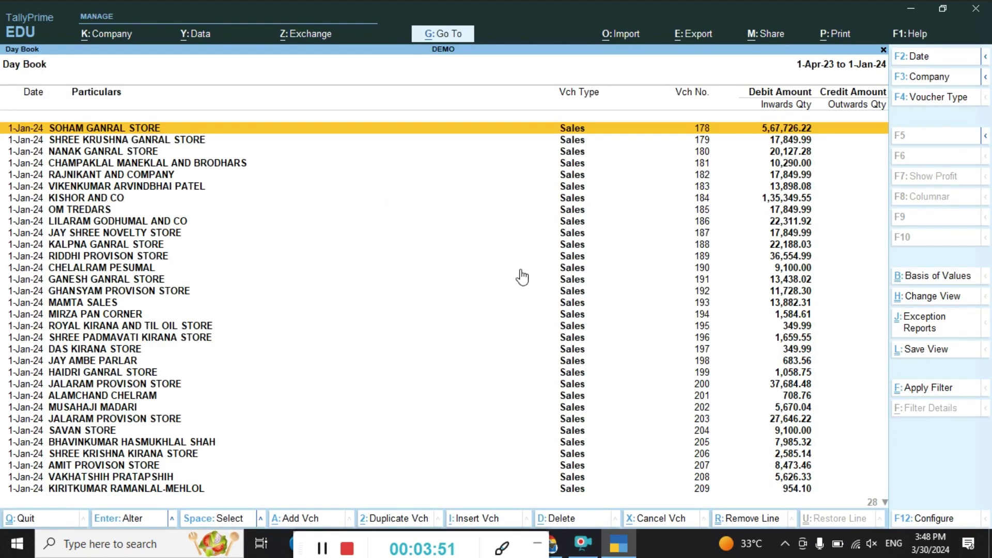
key("Down")
key("Down")
key("Down")
key("Down")
key("Down")
key("Down")
key("Down")
key("Down")
key("Down")
key("Down")
key("Down")
key("Down")
key("Down")
key("Down")
key("Down")
key("Down")
key("Down")
key("Down")
key("Down")
key("Down")
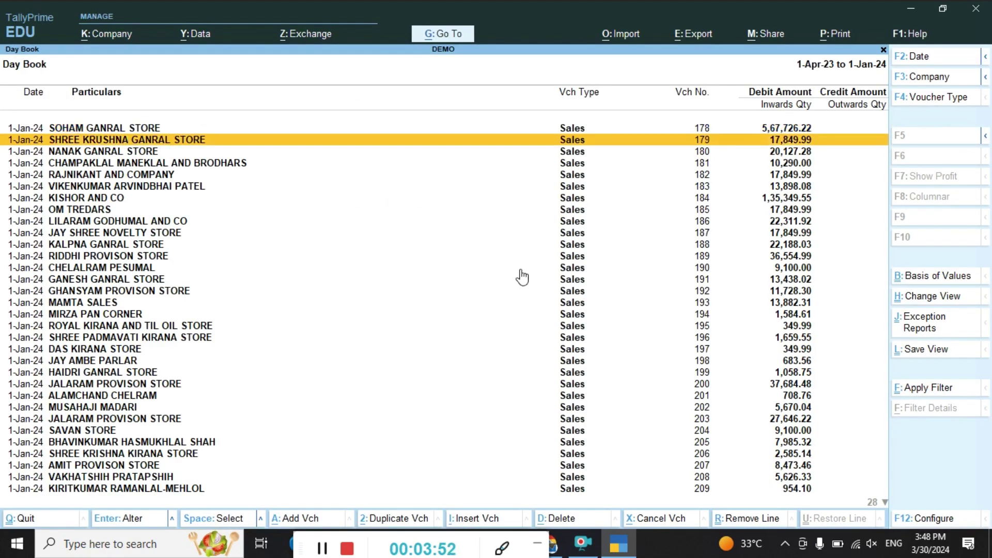
key("Down")
key("Down")
key("Down")
key("Down")
key("Down")
key("Down")
key("Down")
key("Down")
key("Down")
key("Down")
key("Down")
key("Down")
key("Down")
key("Down")
key("Down")
key("Down")
key("Down")
key("Down")
key("Down")
key("Down")
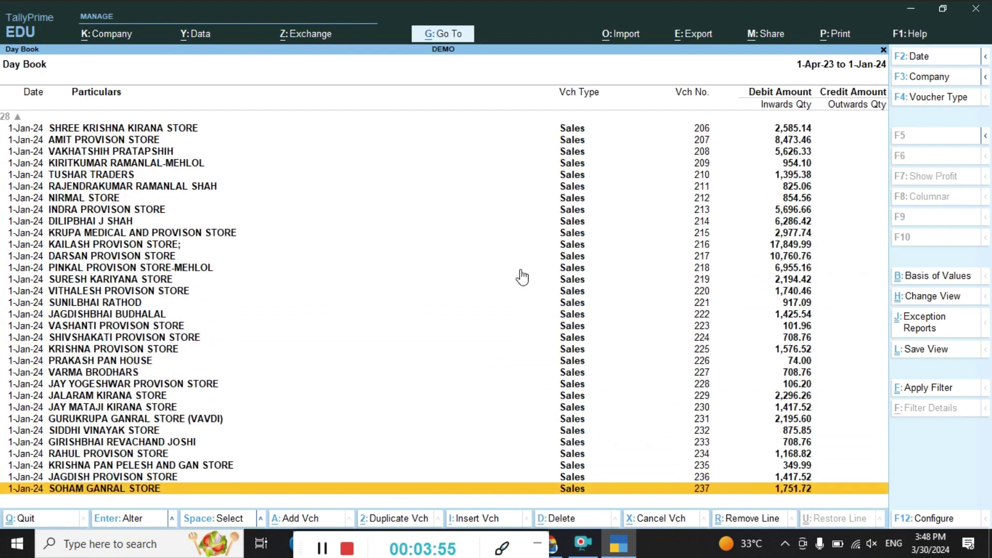
key("Escape")
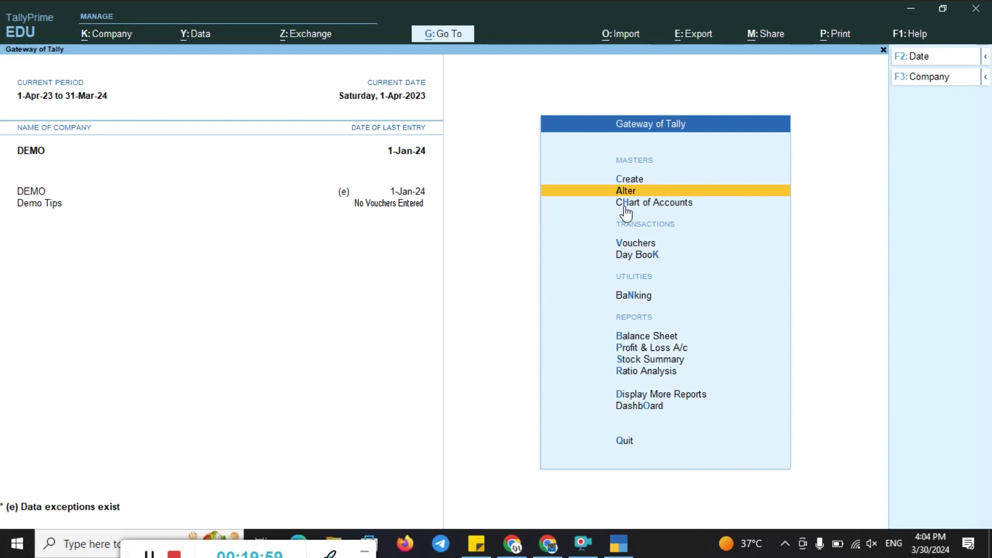
Step: Open the AGAM PROVISON STORE ledger of the DEMO company for alteration
key("Return")
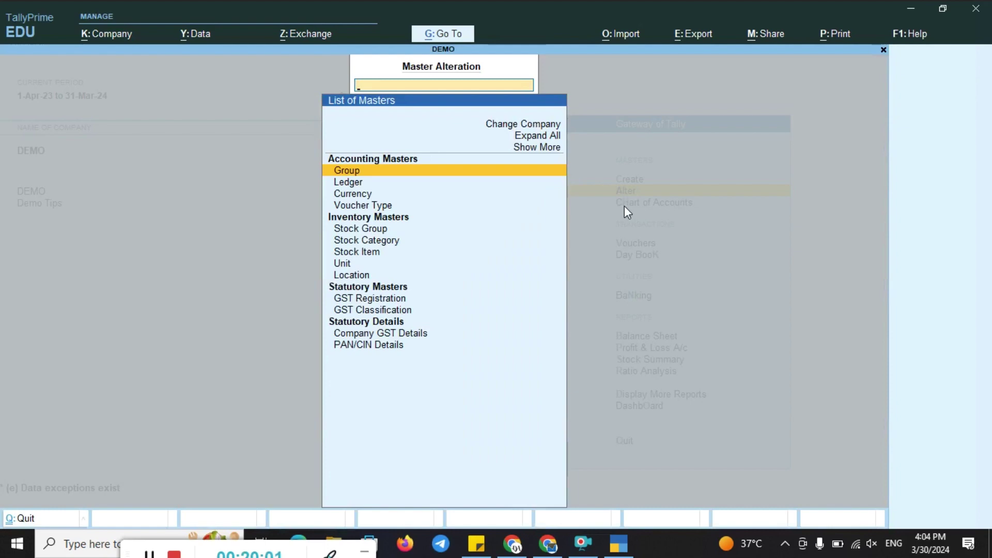
key("Down")
key("Return")
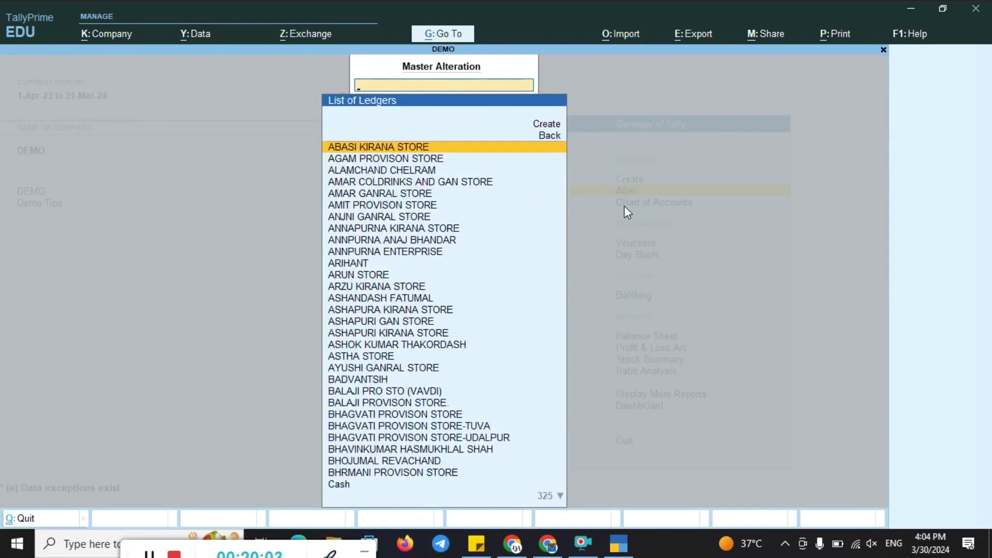
key("Down")
key("Down")
key("Down")
key("Up")
key("Up")
key("Up")
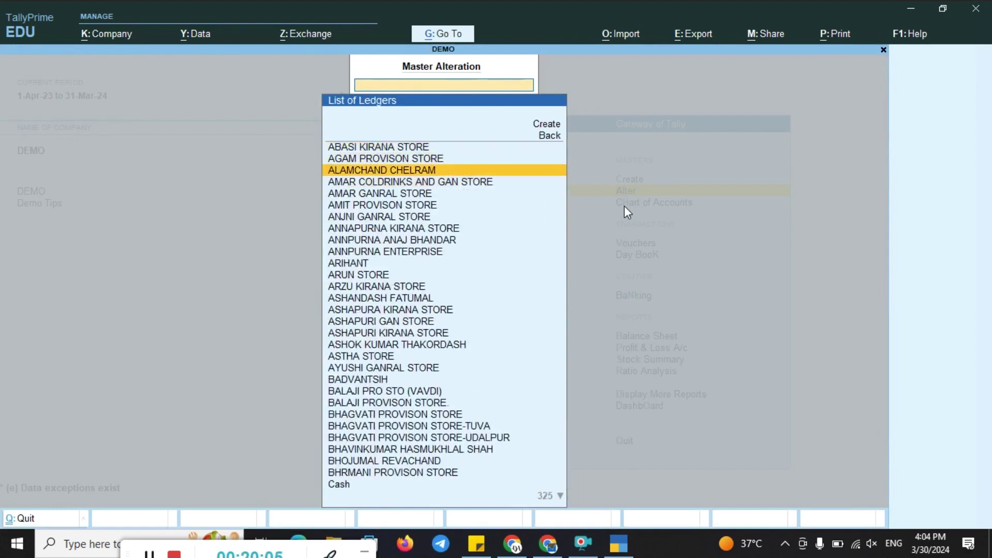
key("Down")
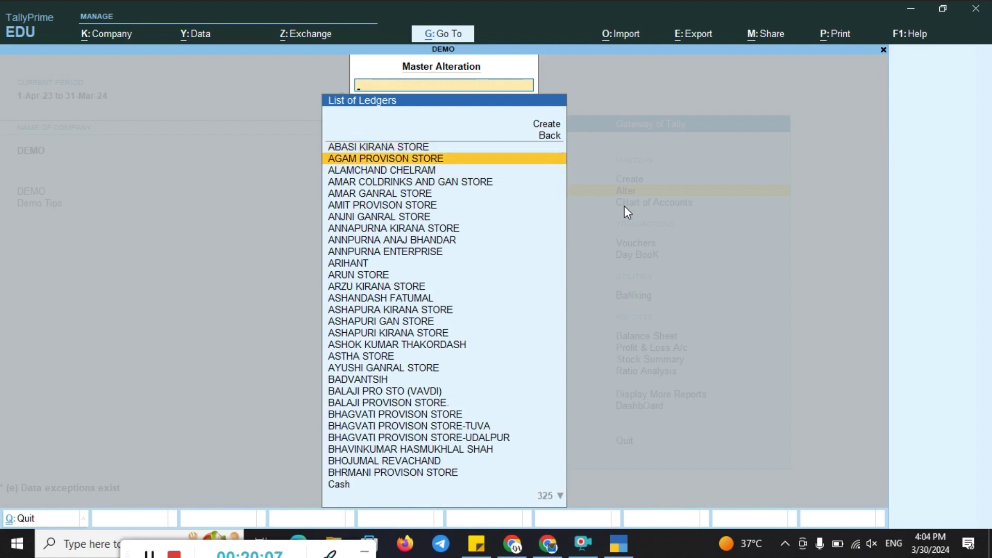
key("Return")
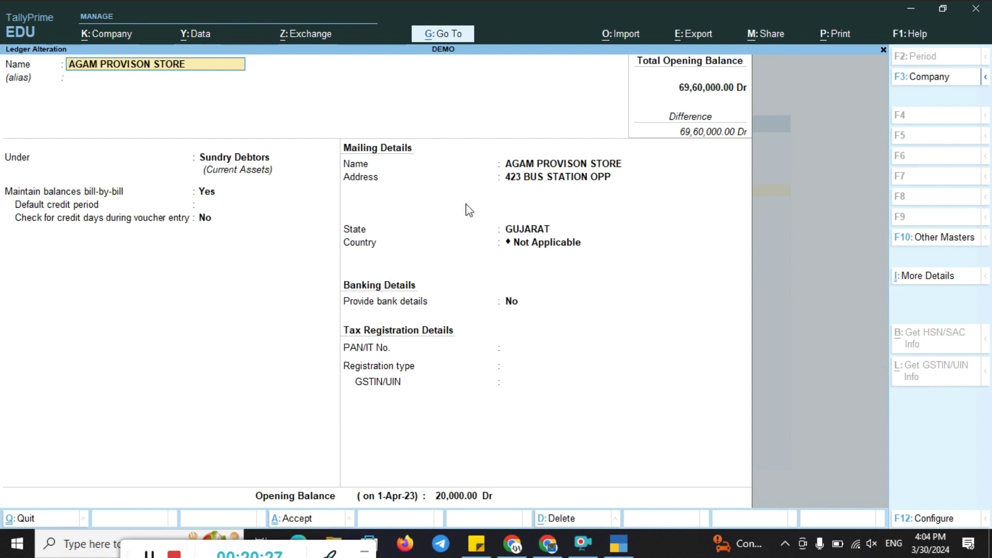
Step: Change the company to Demo Tips while keeping the AGAM PROVISON STORE ledger form open
left_click(914, 77)
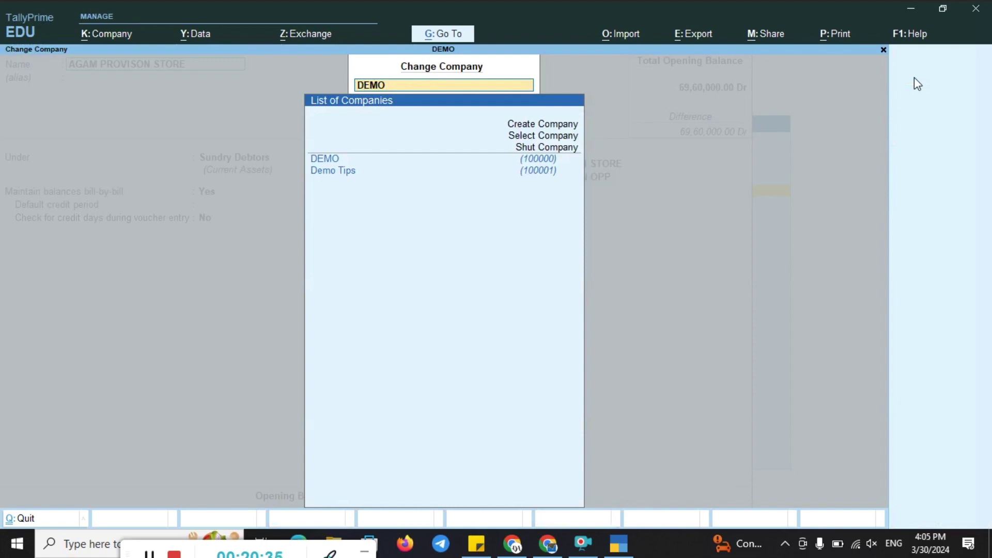
key("Down")
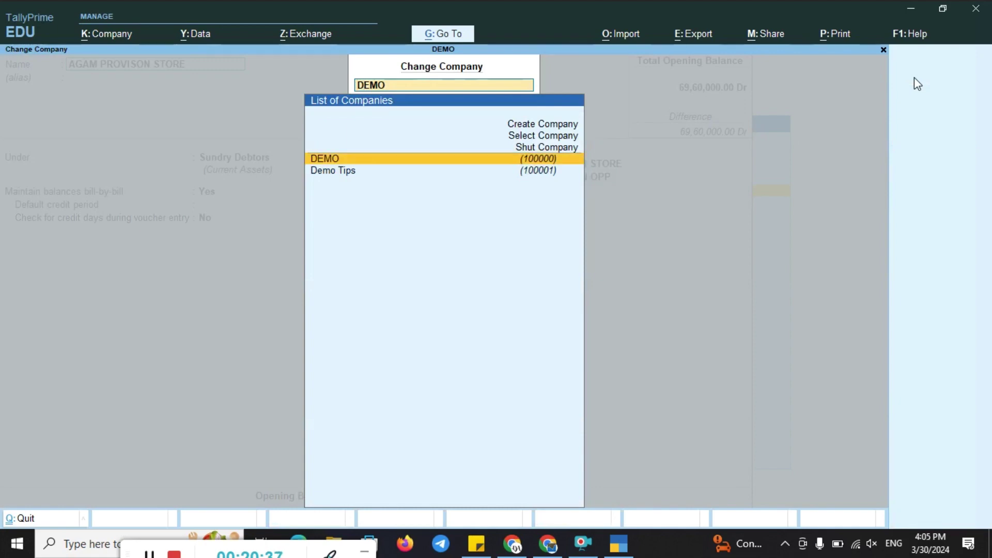
key("Down")
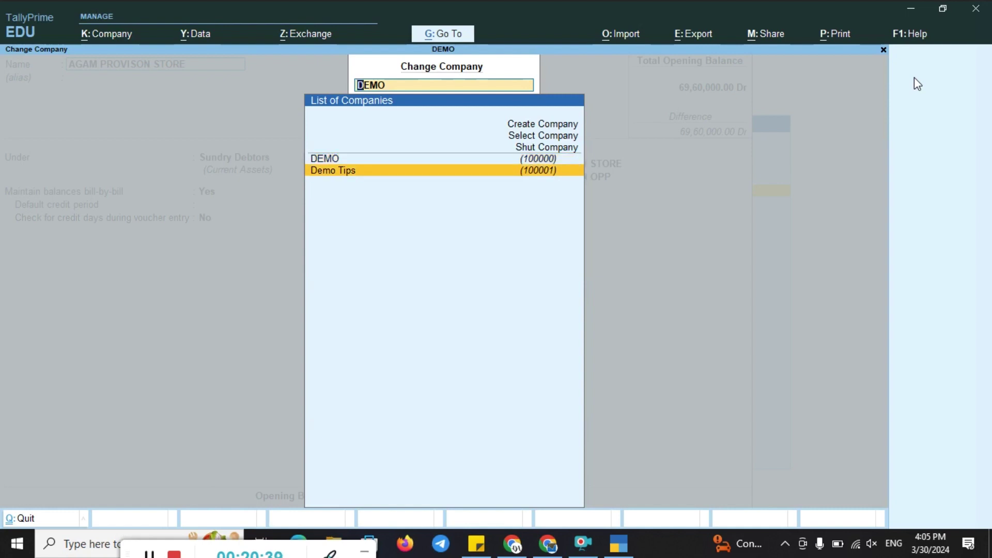
key("Return")
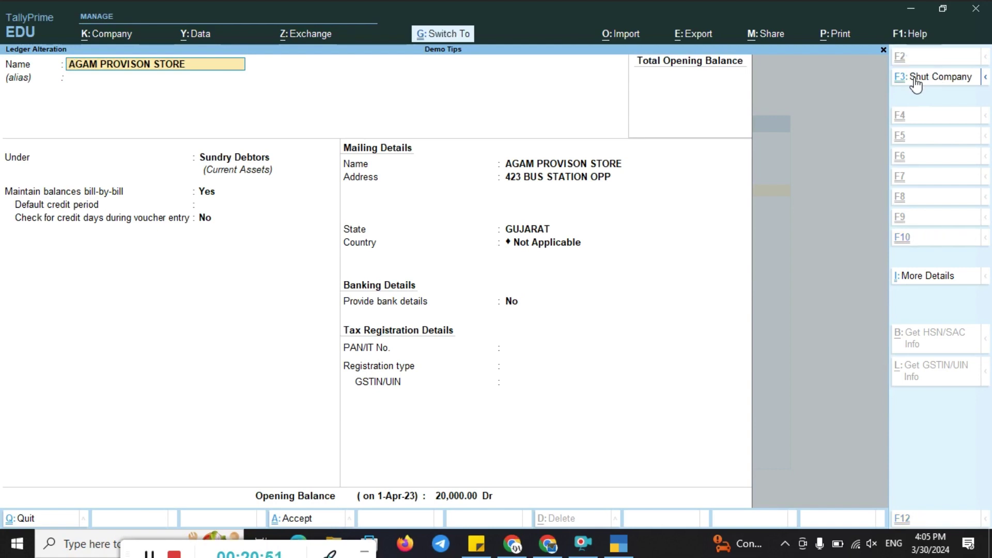
Step: Save the AGAM PROVISON STORE ledger into Demo Tips and return to the Gateway of Tally
key("ctrl+q")
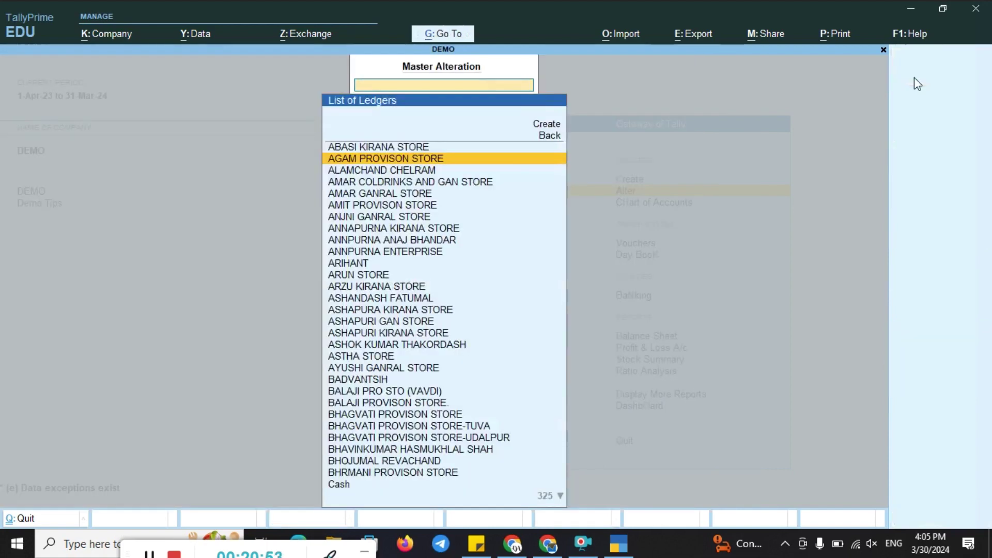
key("Escape")
key("Escape")
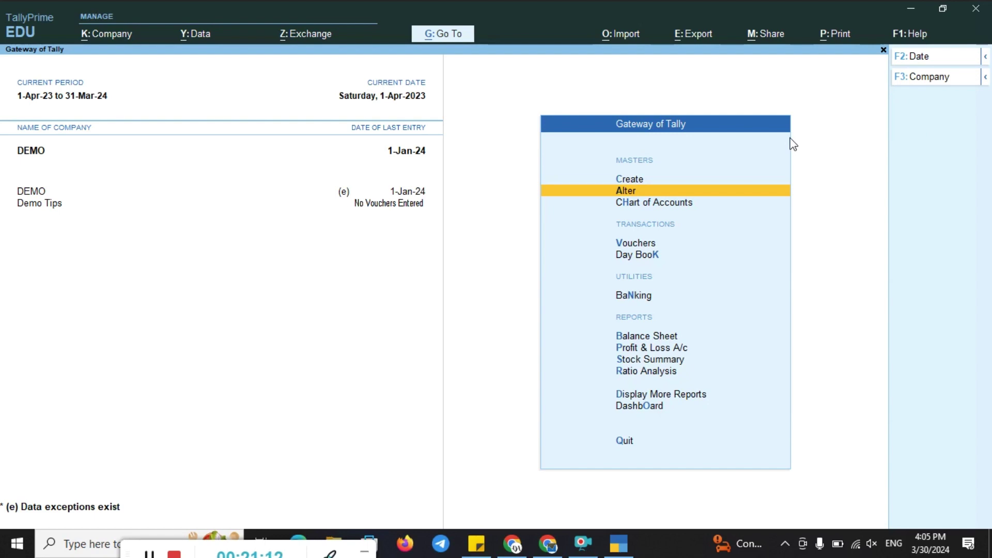
Step: Change the active company from DEMO to Demo Tips
left_click(953, 80)
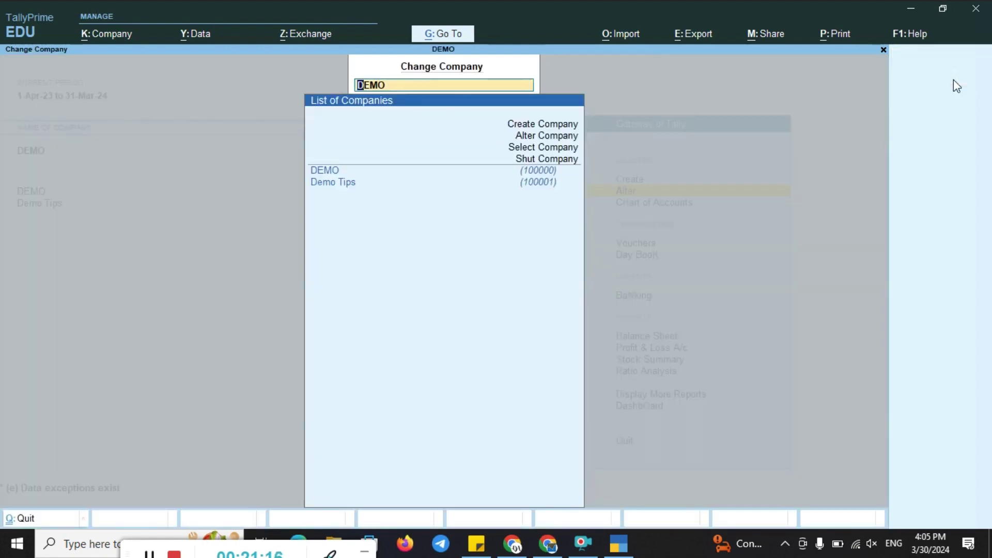
key("Down")
key("Return")
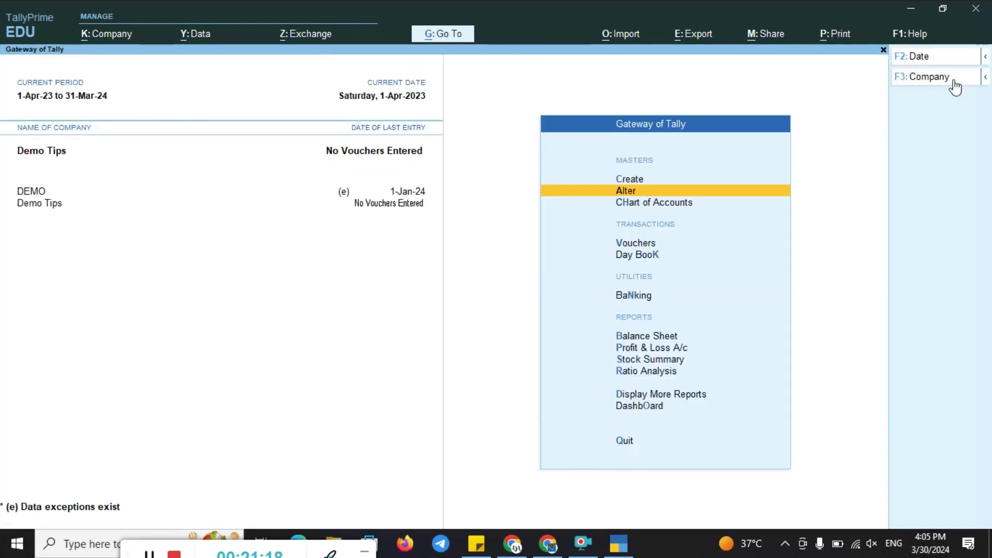
Step: Check the AGAM PROVISON STORE ledger in Demo Tips through ledger alteration, then close it and return to the Gateway of Tally
key("Return")
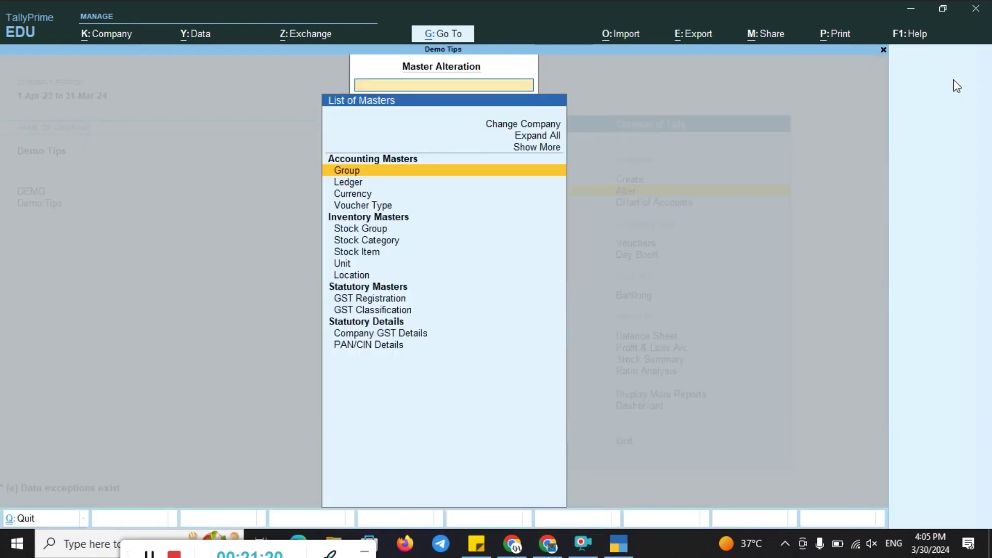
key("Down")
key("Return")
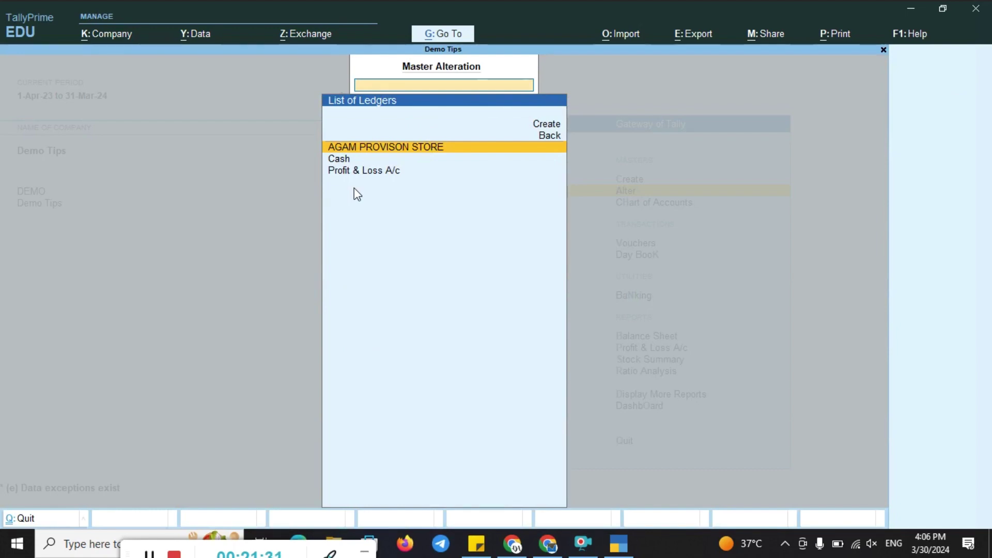
key("Return")
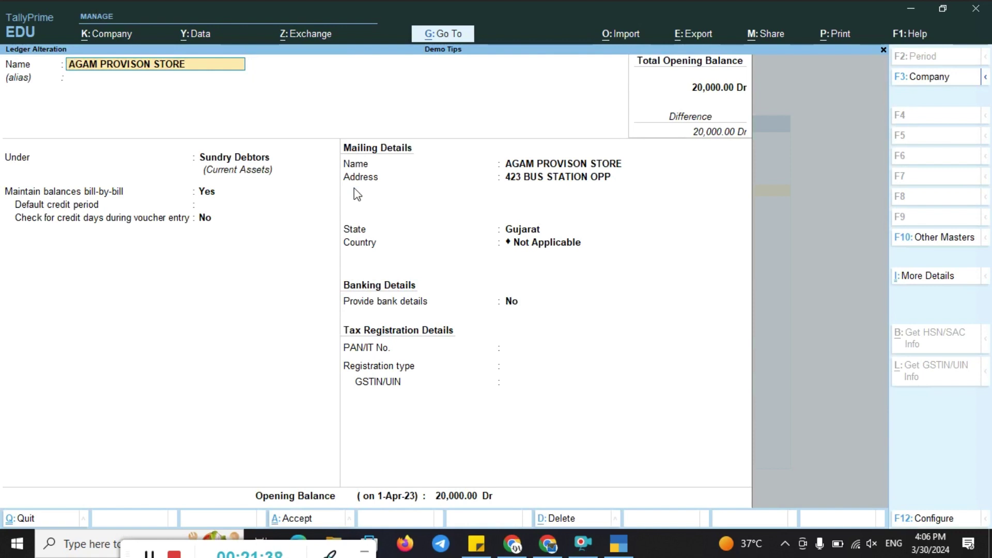
key("Escape")
key("y")
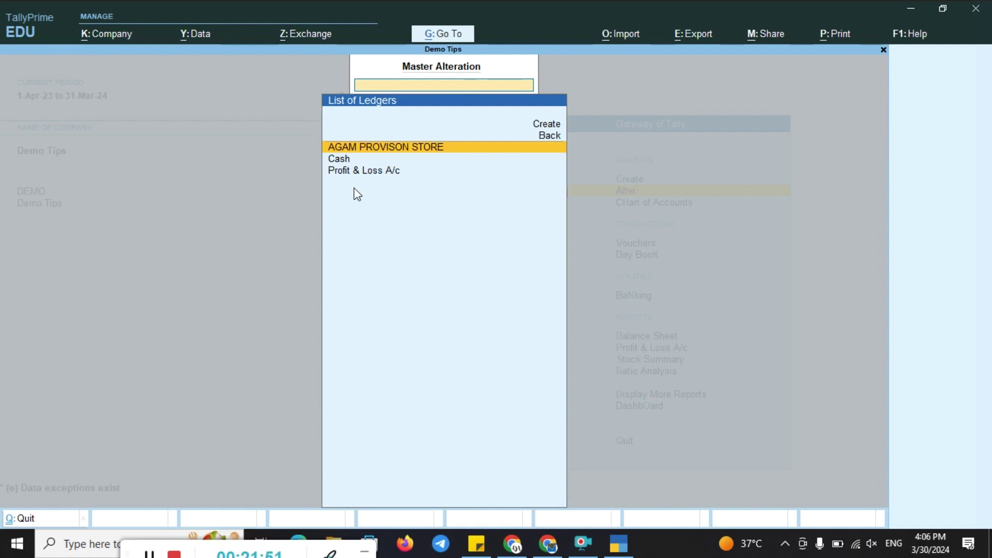
key("BackSpace")
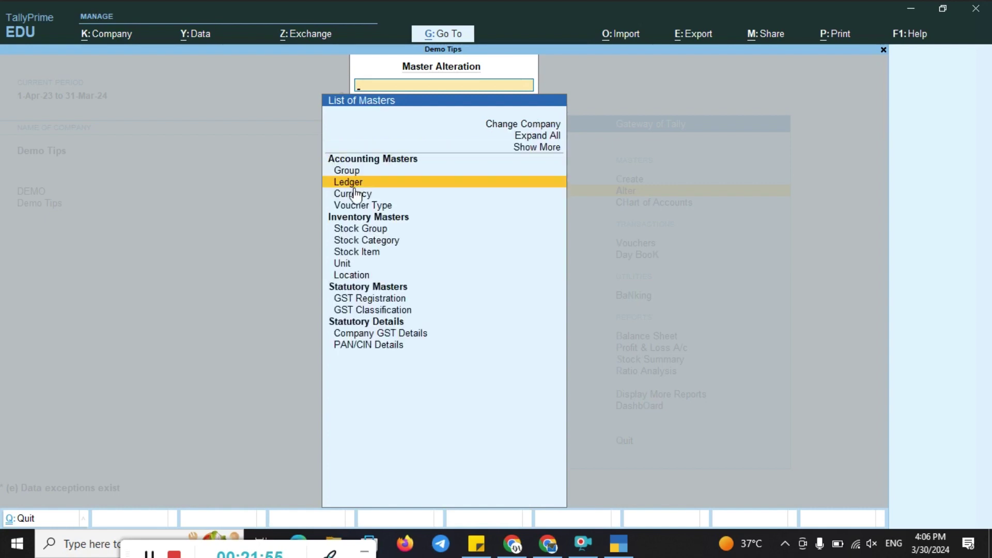
key("Escape")
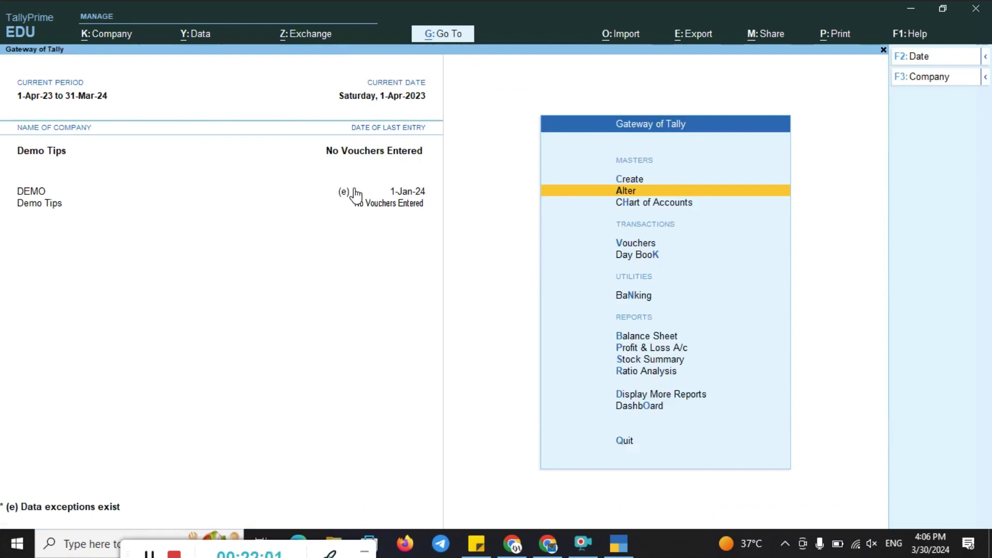
Step: Switch back to the DEMO company and open the list of ledgers in its Chart of Accounts
key("F3")
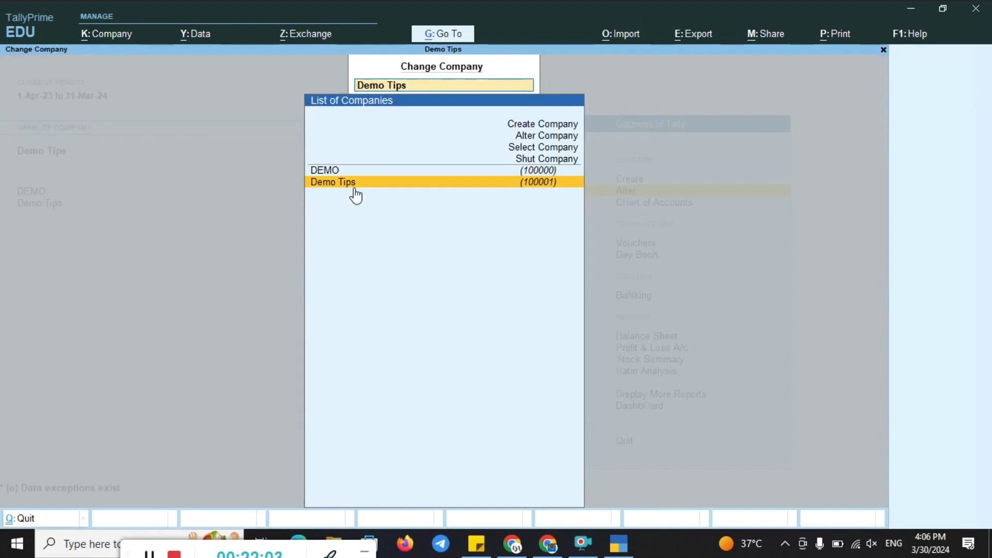
key("Up")
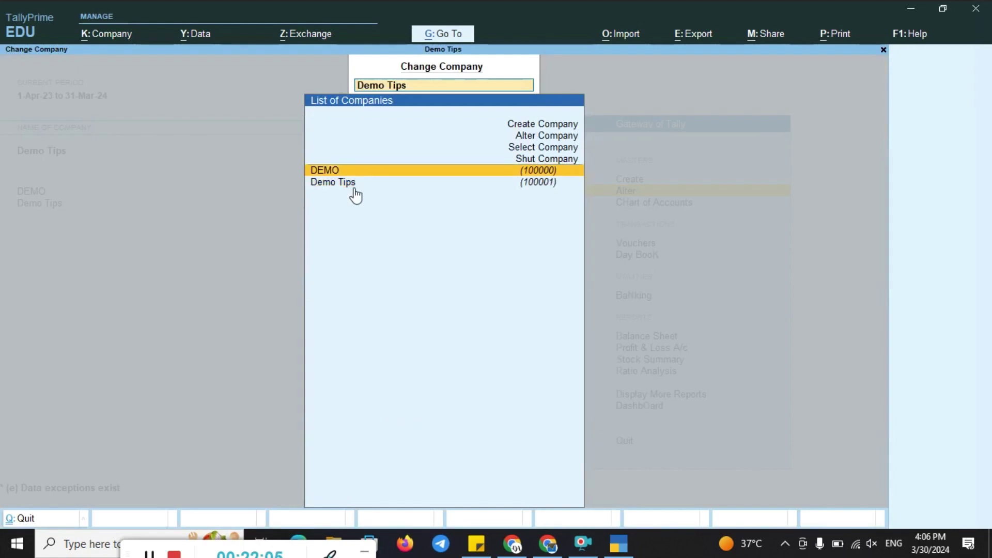
key("Return")
key("Down")
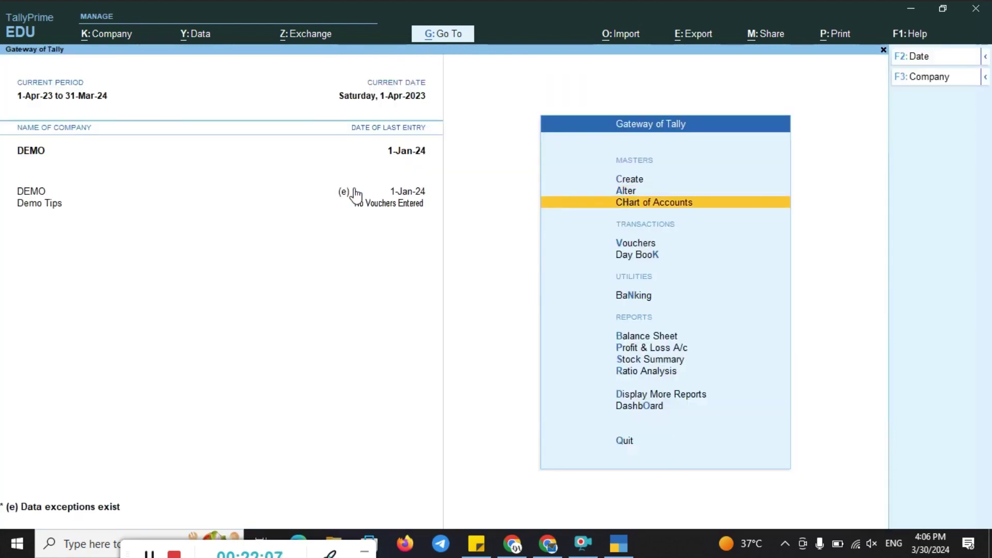
key("Return")
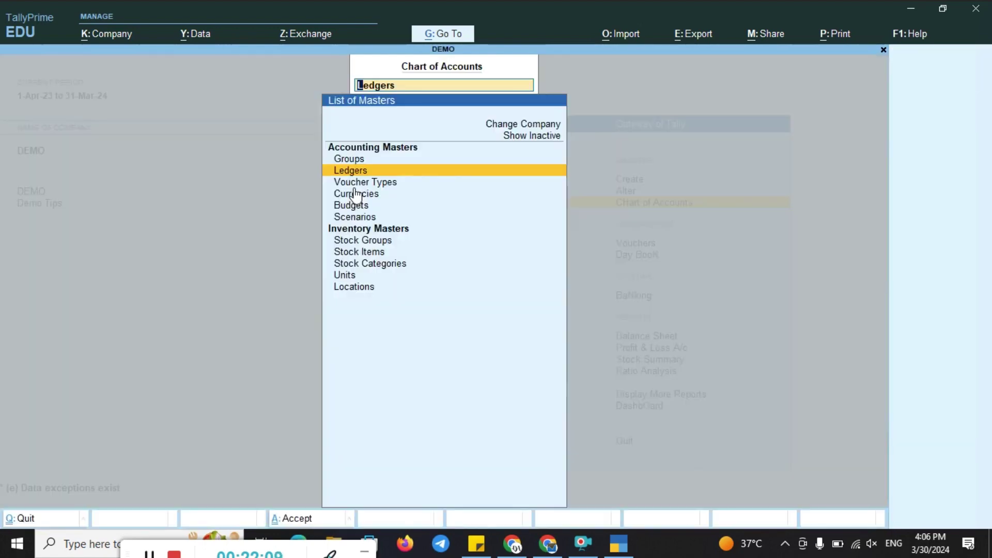
key("Return")
Step: Look through the Sundry Debtors ledgers listed in the DEMO company's Chart of Accounts
key("Down")
key("Down")
key("Down")
key("Down")
key("Down")
key("Down")
key("Down")
key("Down")
key("Down")
key("Down")
key("Down")
key("Down")
key("Down")
key("Down")
key("Down")
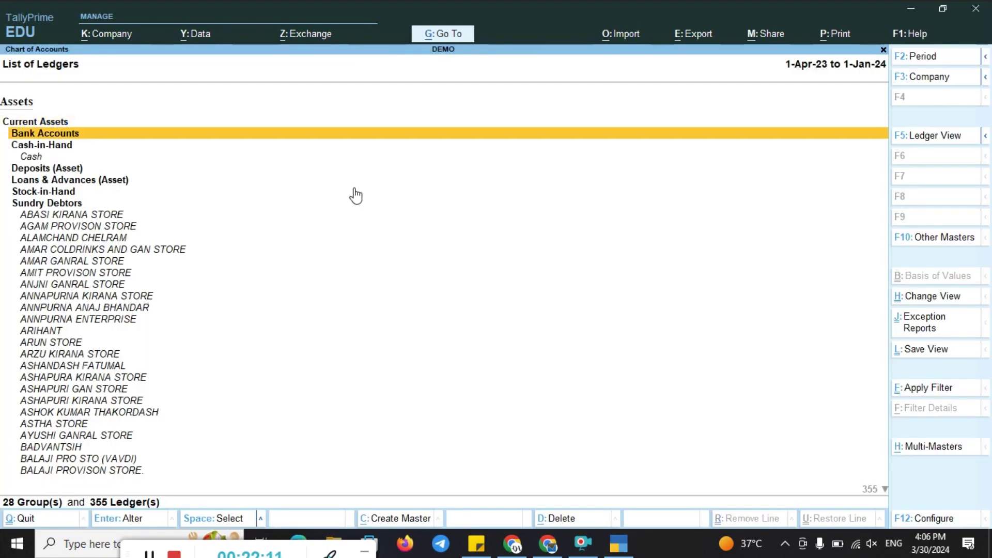
key("Down")
key("Down")
key("Down")
key("Down")
key("Down")
key("Down")
key("Down")
key("Down")
key("Down")
key("Down")
key("Down")
key("Down")
key("Down")
key("Down")
key("Down")
key("Down")
key("Down")
key("Down")
key("Down")
key("Down")
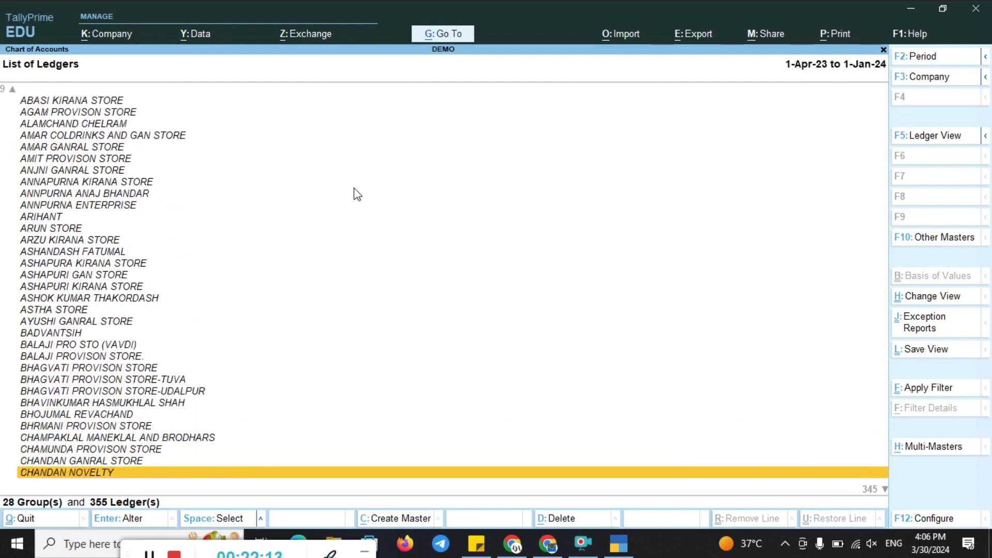
key("Down")
key("Down")
key("Down")
key("Down")
key("Down")
key("Down")
key("Down")
key("Down")
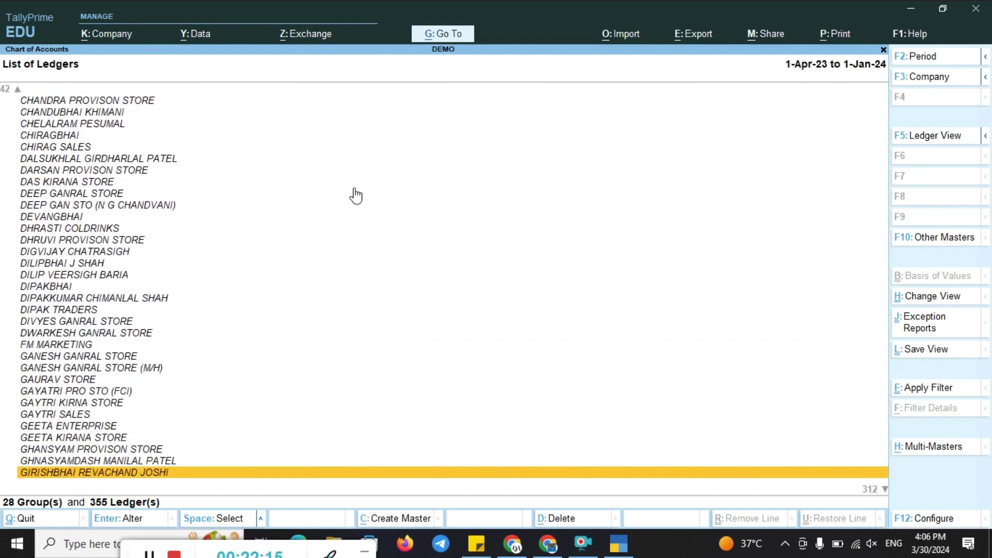
Step: Open multi-ledger alteration for the Sundry Debtors group of the DEMO company
left_click(952, 448)
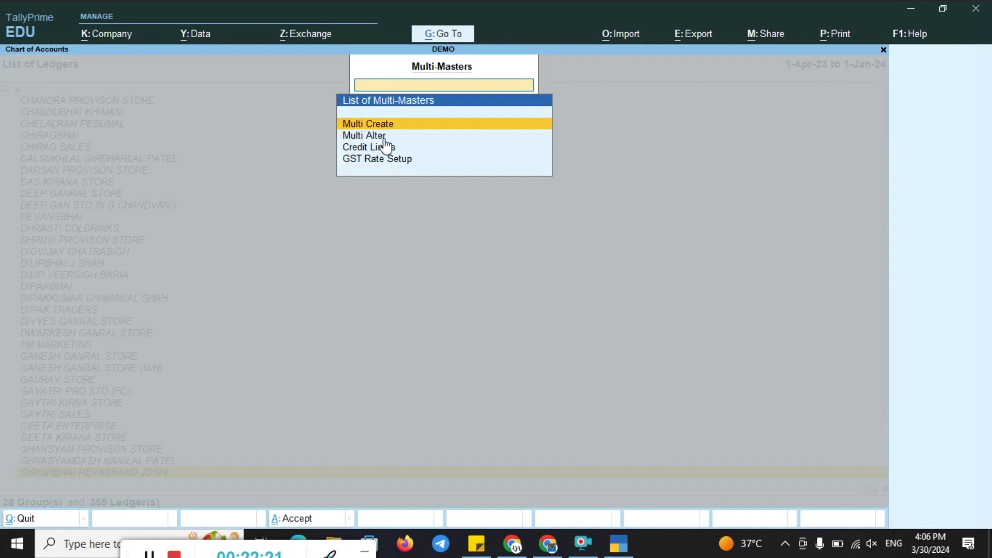
key("Down")
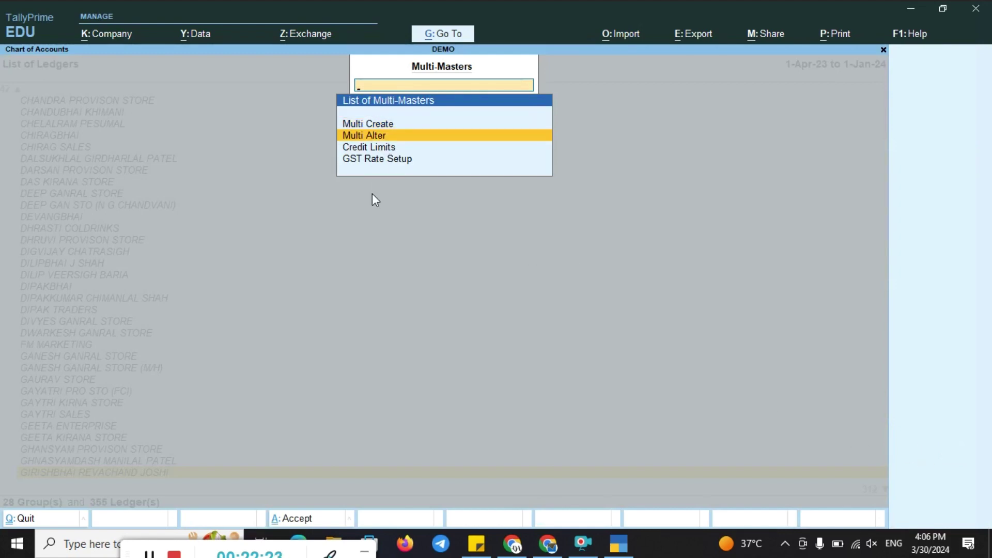
key("Return")
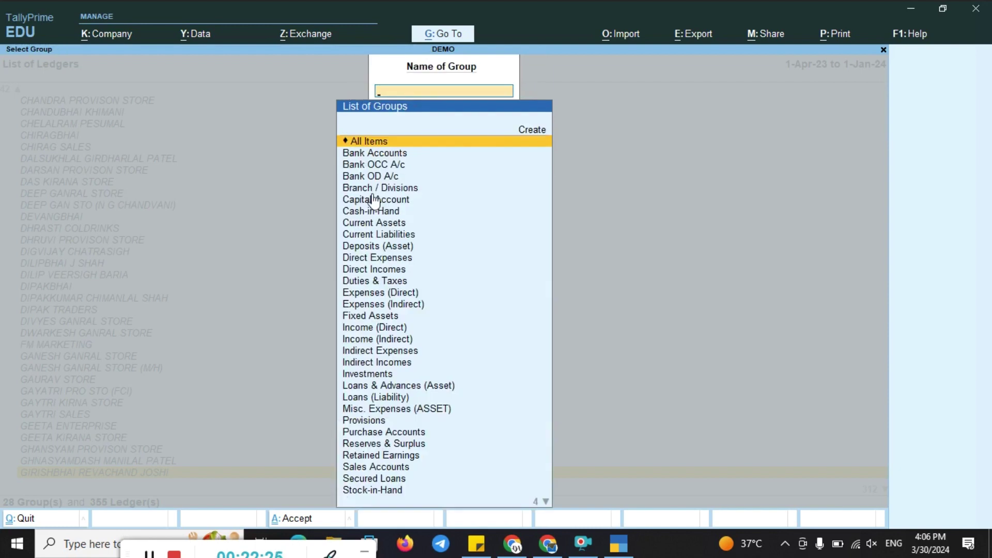
type("Sund")
key("Down")
key("Down")
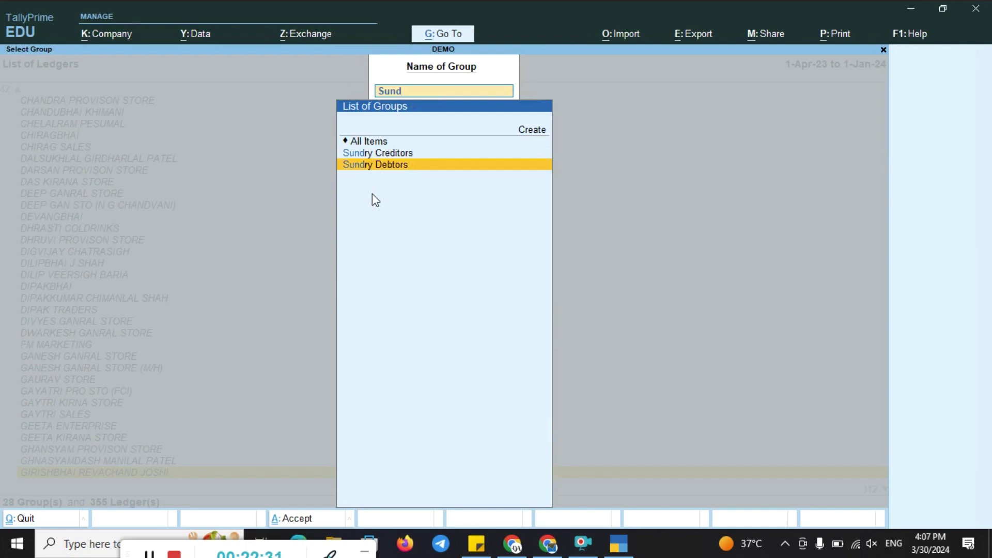
key("Return")
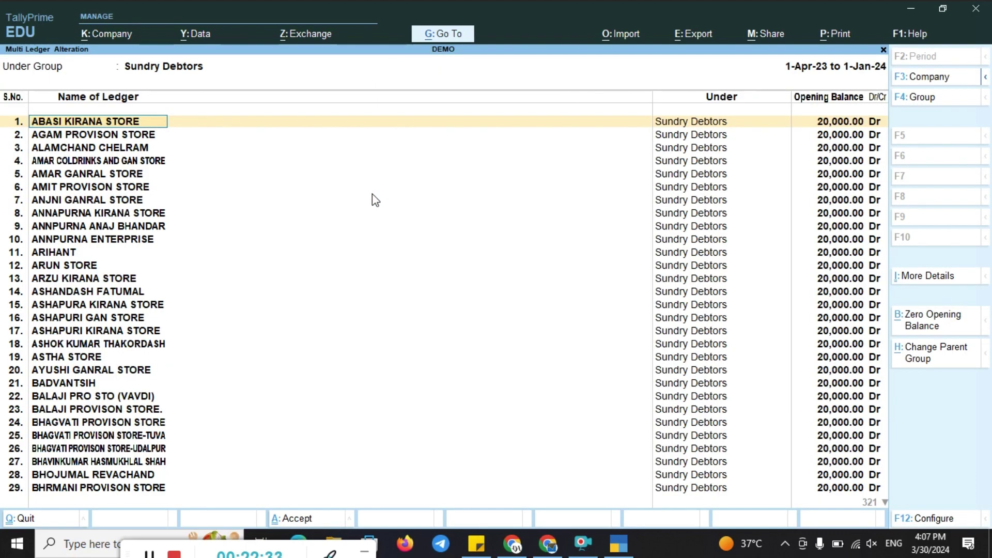
left_click(331, 554)
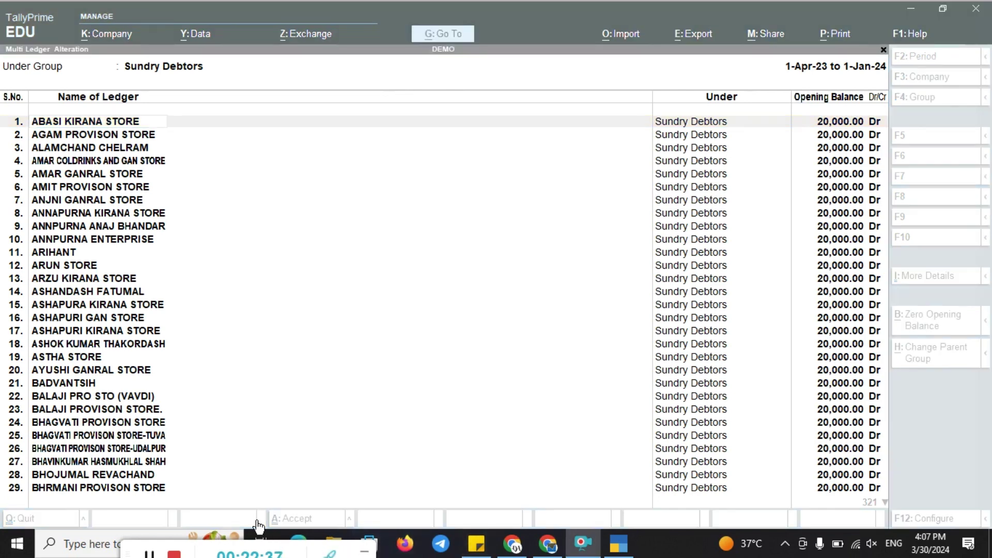
mouse_move(386, 19)
left_mouse_down()
mouse_move(446, 69)
mouse_move(506, 73)
left_mouse_up()
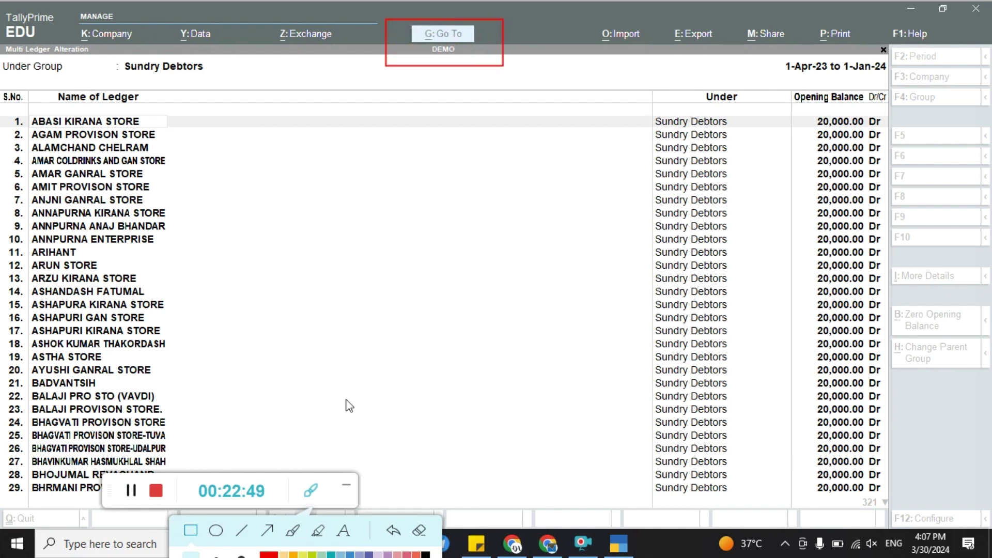
left_click(419, 531)
left_click(186, 537)
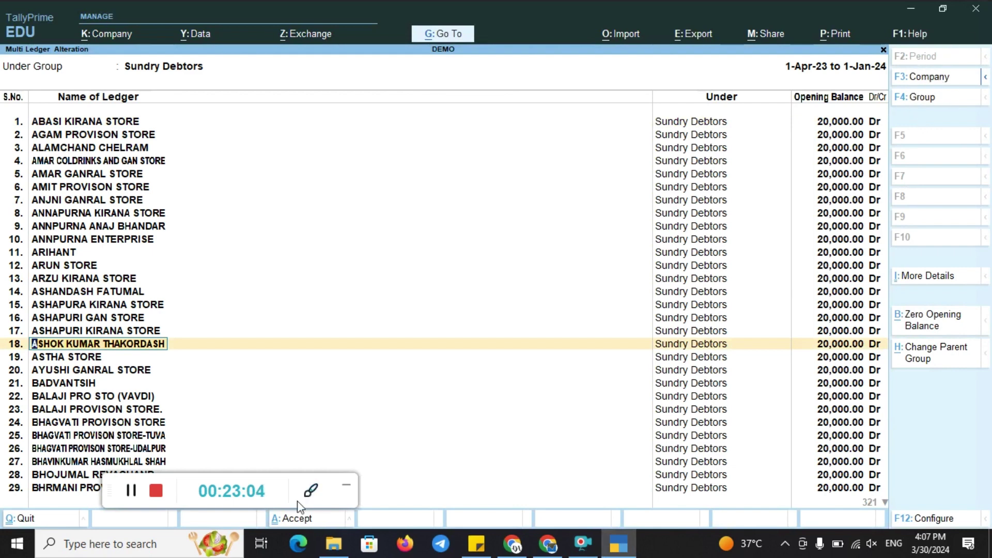
left_click(311, 490)
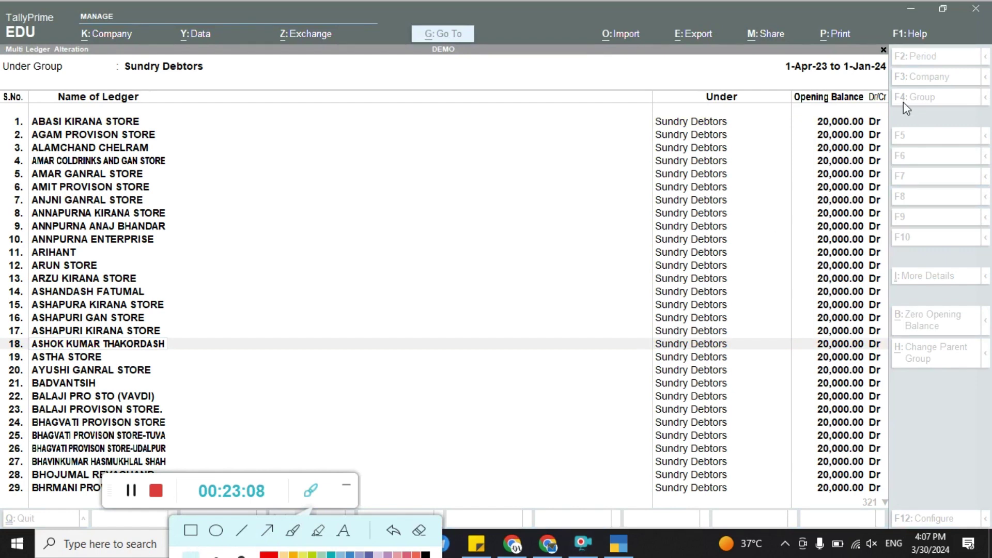
left_click(886, 68)
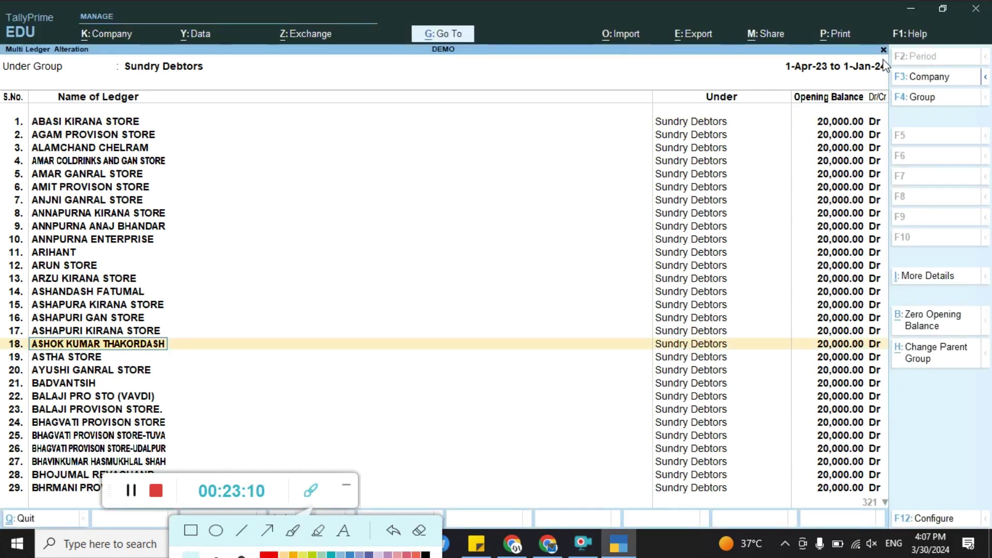
left_click_drag(875, 58, 986, 88)
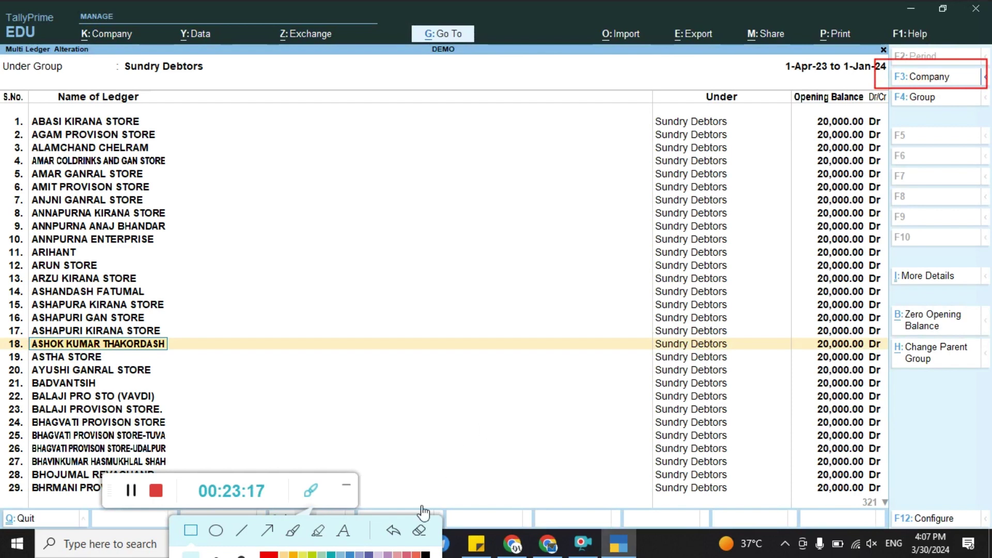
Step: Change the company to Demo Tips while keeping the Sundry Debtors multi-ledger alteration open
left_click(947, 77)
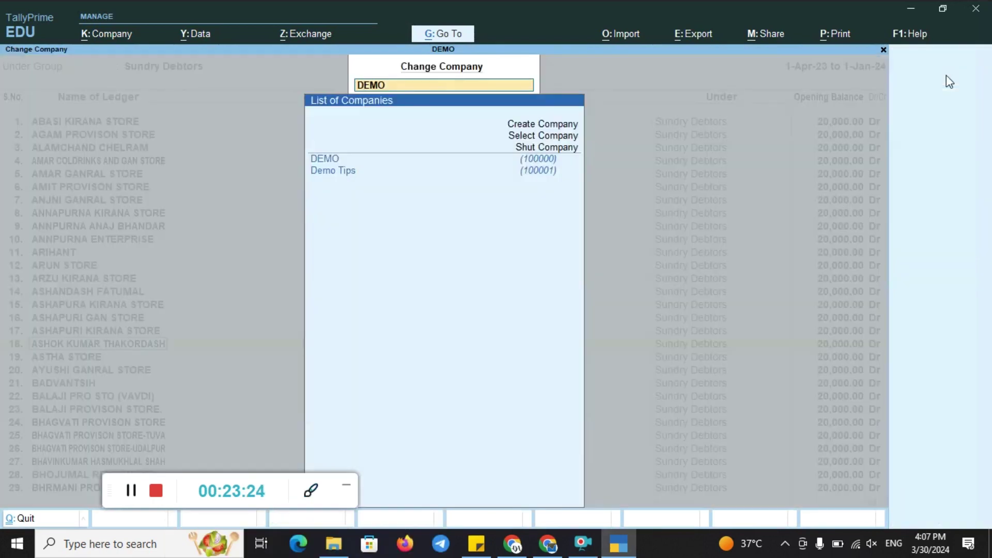
key("Down")
key("Down")
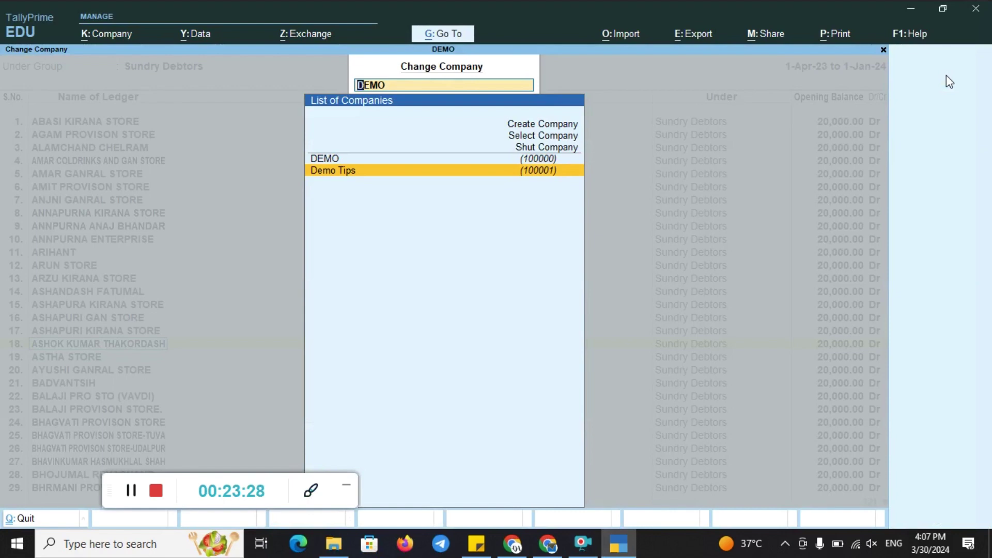
key("Return")
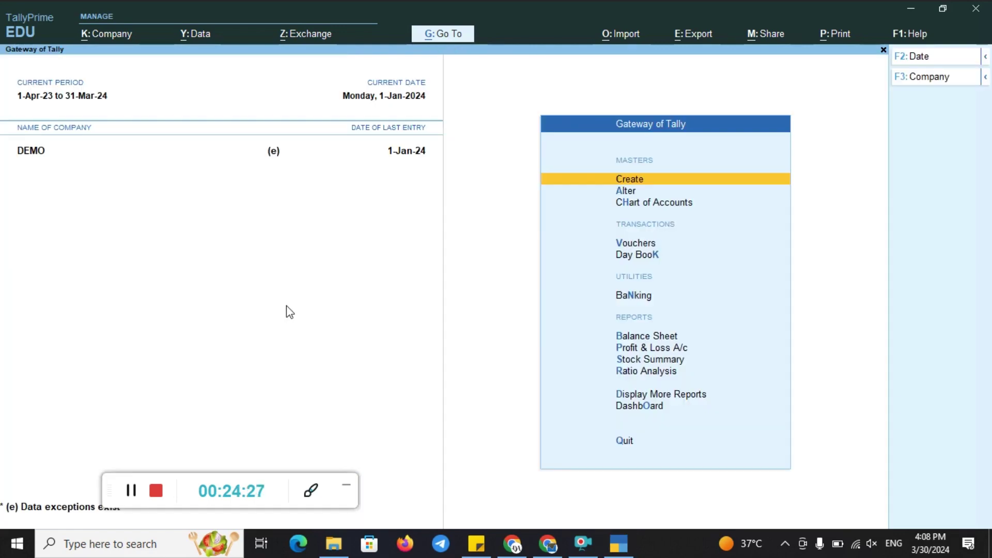
Step: Load the Demo Tips company from the TallyPrime data folder alongside DEMO
key("F3")
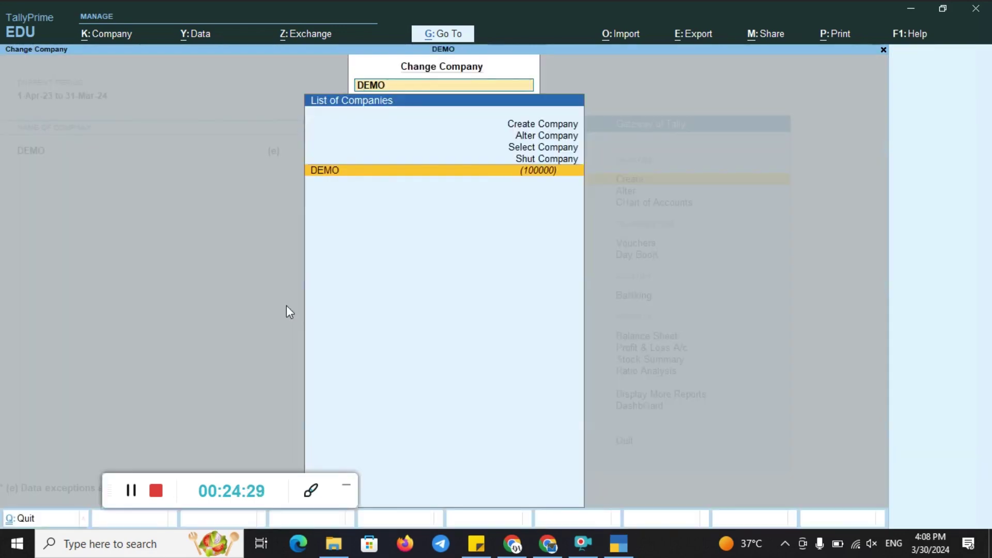
key("Up")
key("Up")
key("Up")
key("Down")
key("Return")
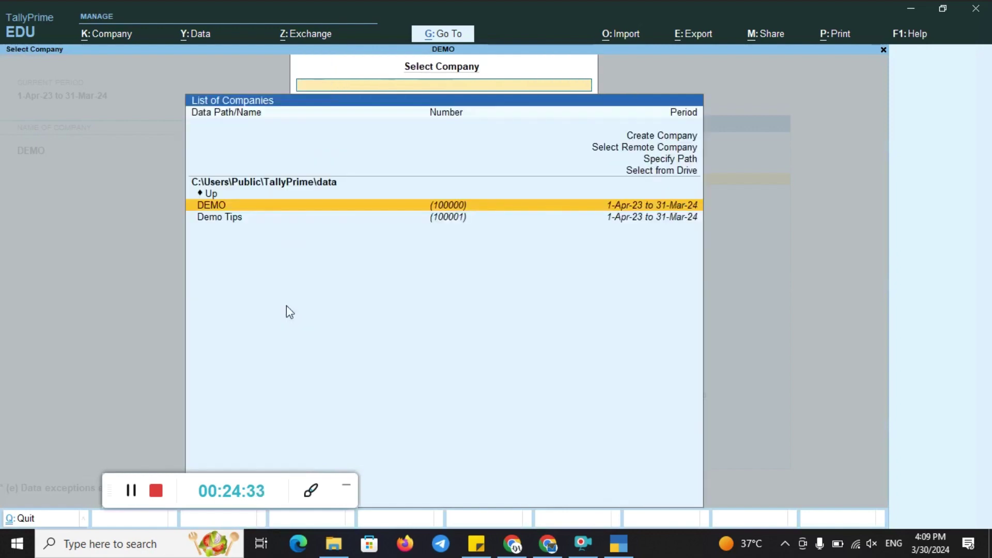
key("Down")
key("Return")
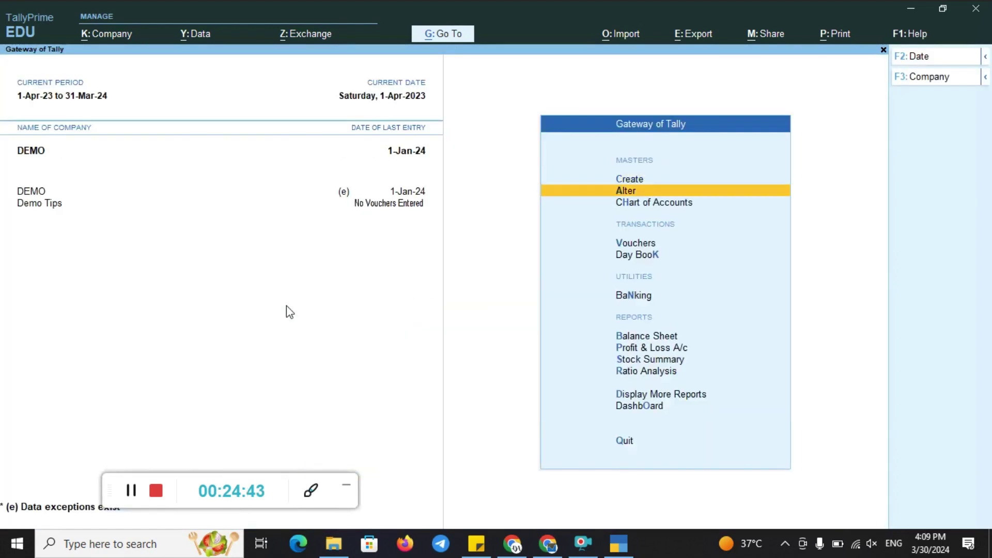
Step: Drill down from DEMO's Profit & Loss A/c through Sales Accounts and the SALES ledger to the January vouchers
key("p")
key("Right")
key("Return")
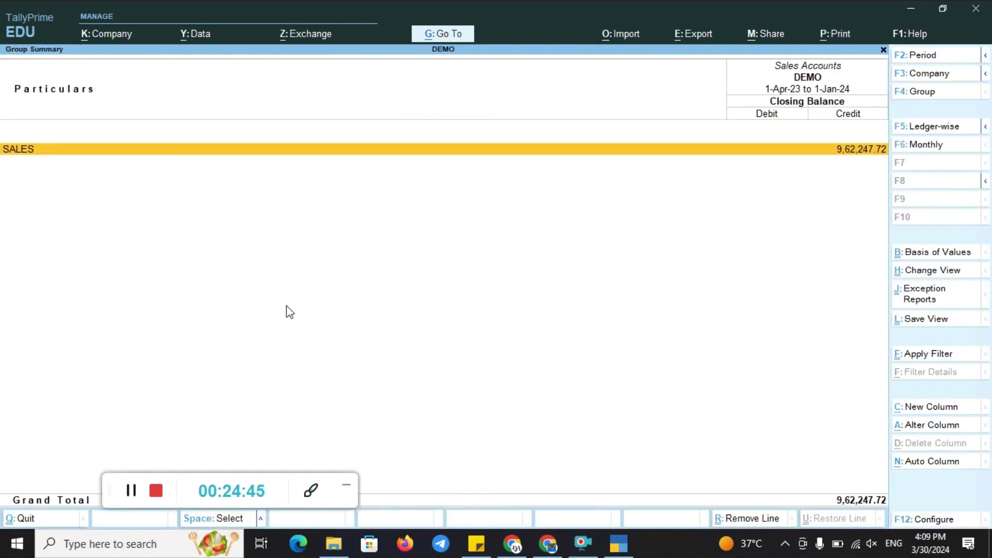
key("Return")
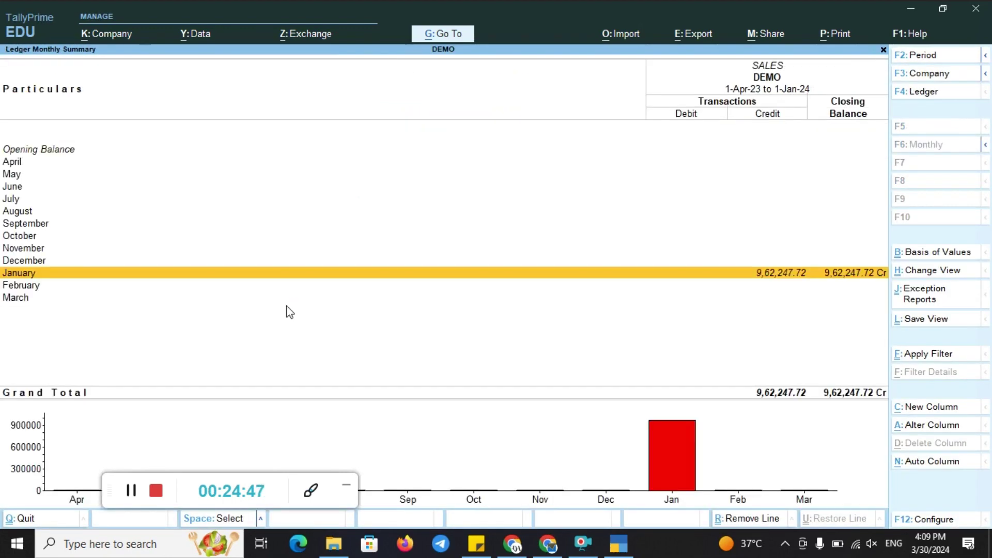
key("Return")
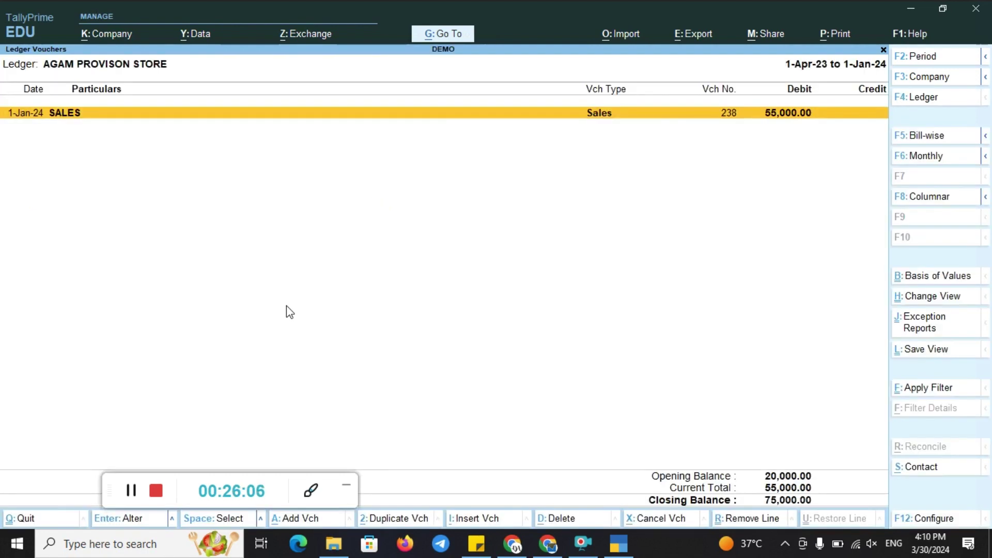
Step: Open AGAM PROVISON STORE's sales voucher 238 for alteration, change the company to Demo Tips and accept the voucher there
key("Return")
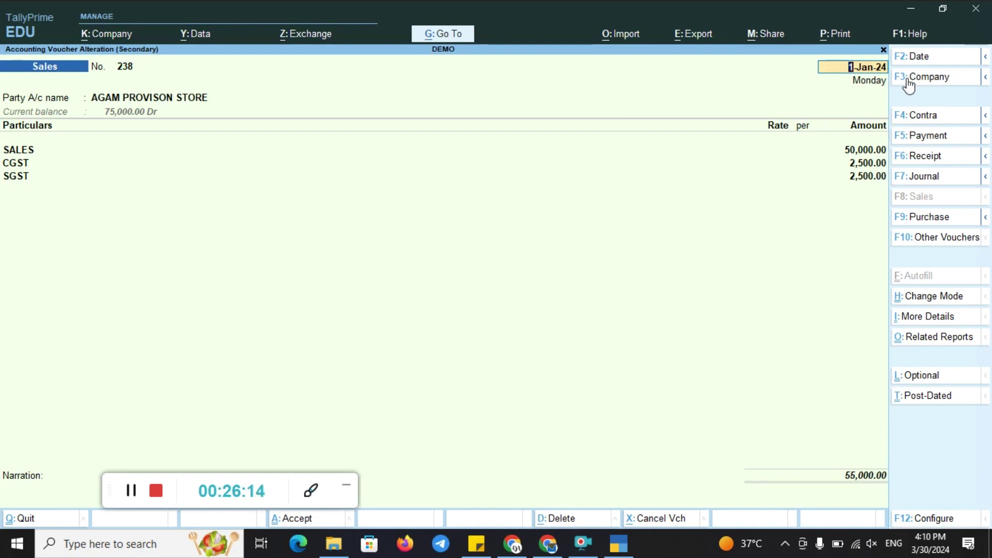
left_click(908, 82)
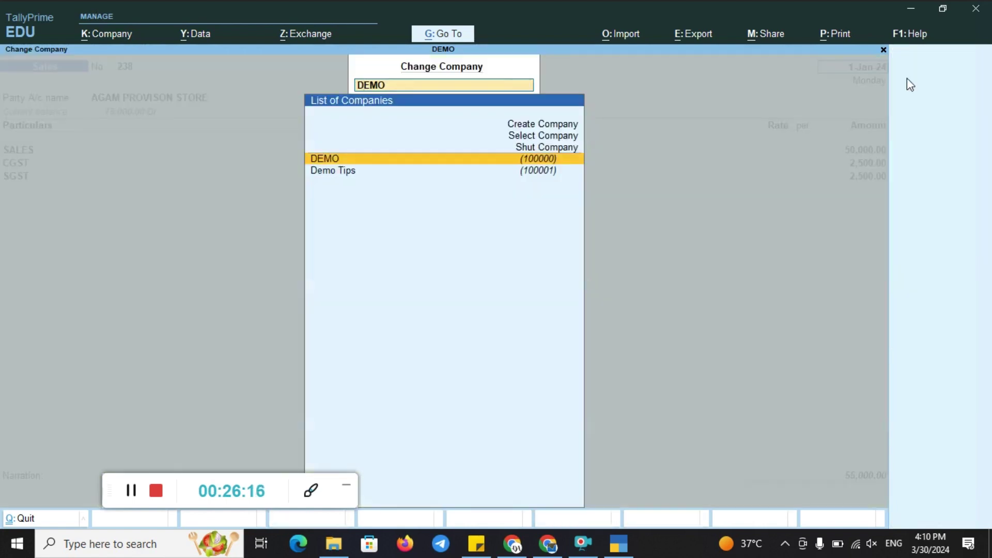
key("Down")
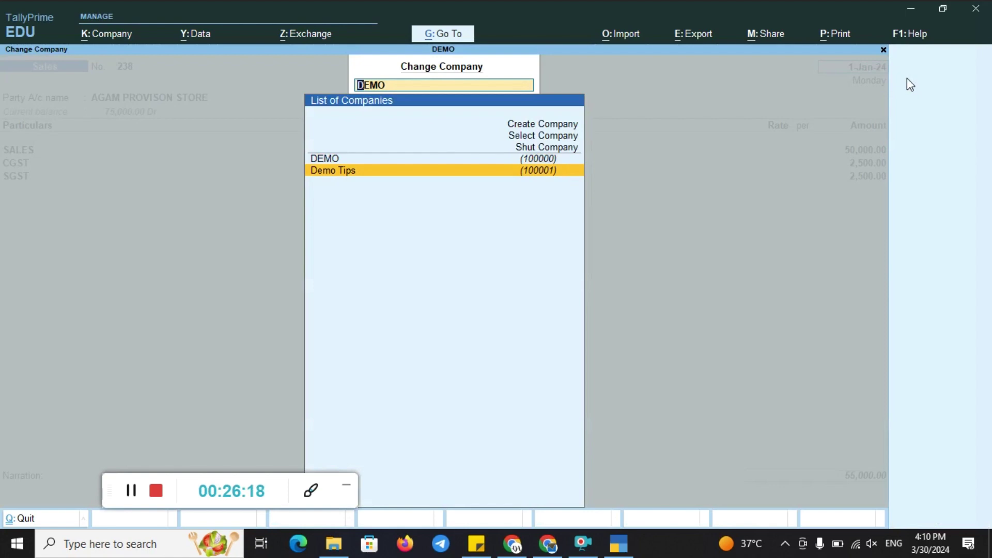
key("Return")
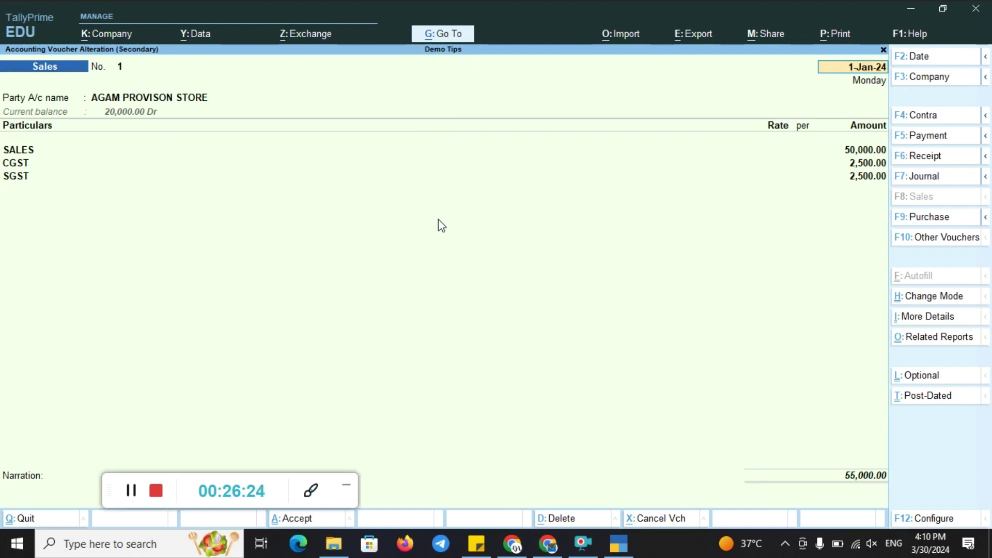
key("ctrl")
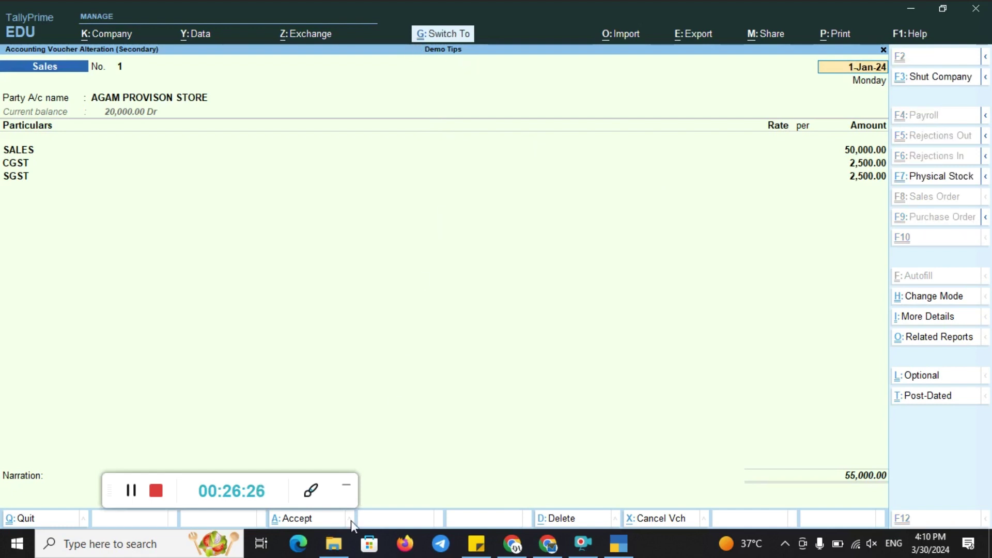
key("ctrl+a")
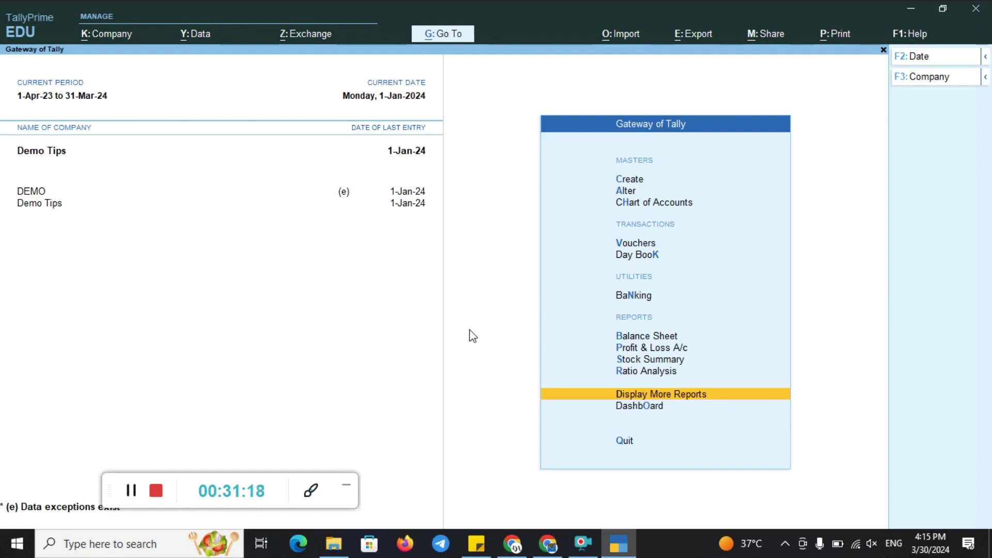
Step: Make DEMO the current company again
key("F3")
key("Up")
key("Return")
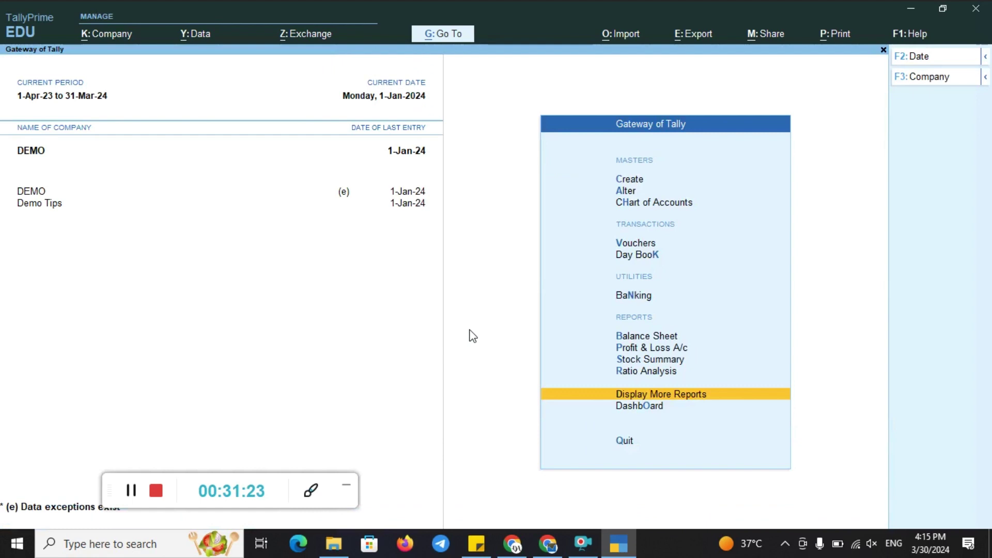
Step: Open the SALES ledger's monthly summary for DEMO from Sales Accounts in the Profit & Loss A/c
key("Up")
key("Up")
key("Up")
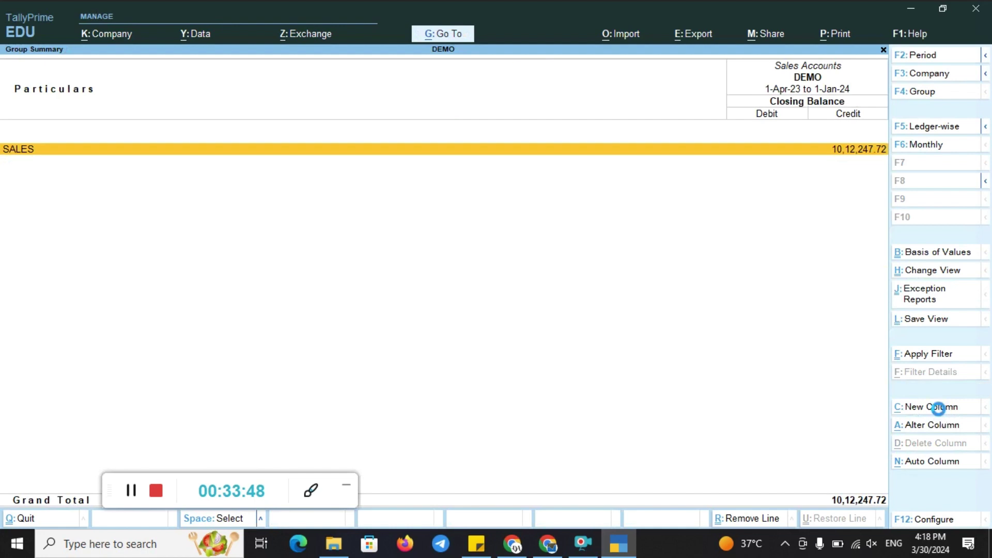
key("Escape")
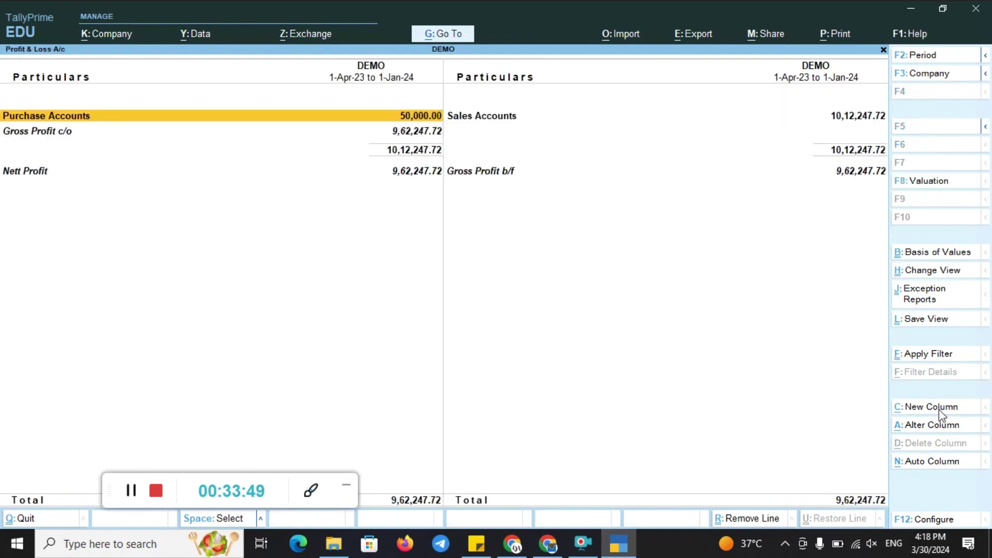
key("Escape")
key("Return")
key("Right")
key("Return")
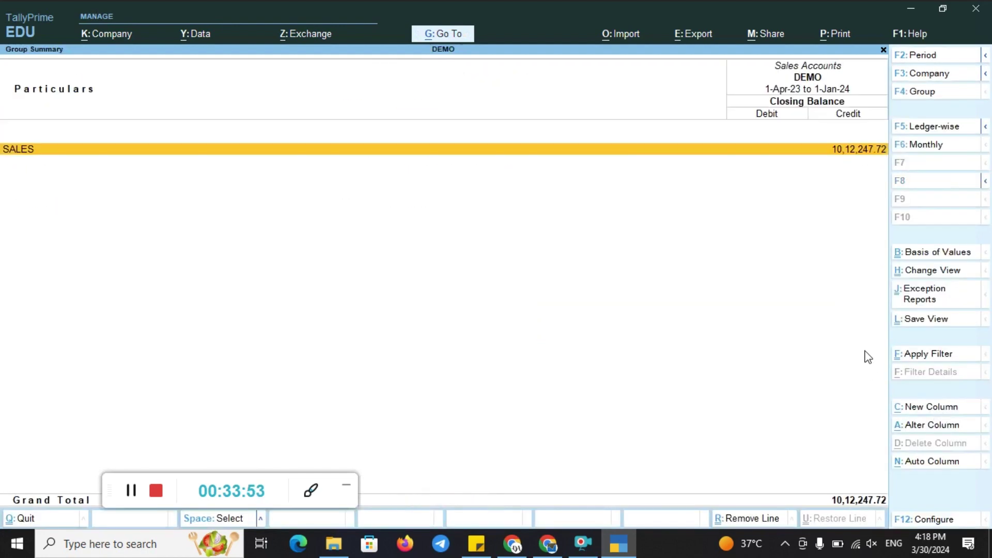
key("Return")
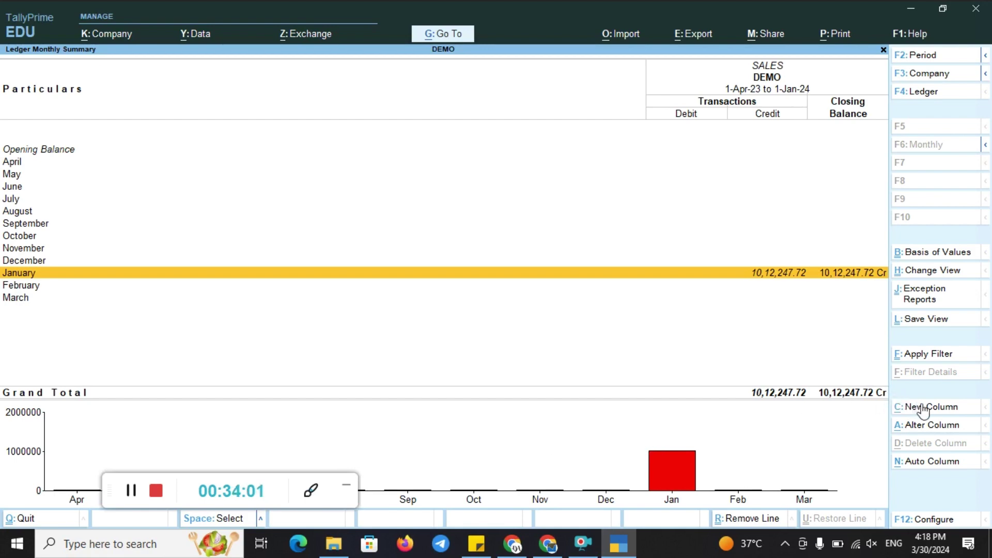
Step: Add a comparison column for DEMO's Purchase ledger, starting 1-Apr-23 with no end date and showing Actuals
left_click(969, 408)
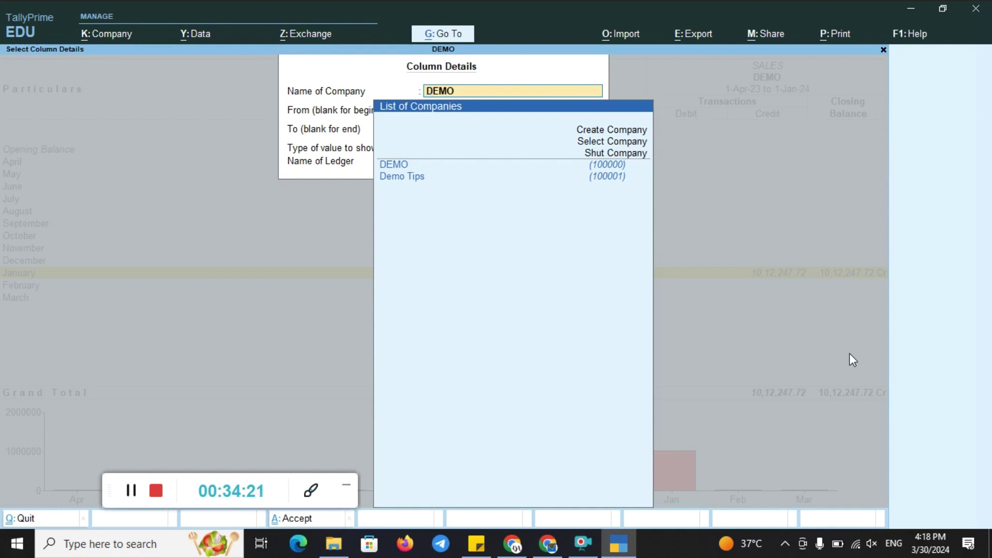
key("Return")
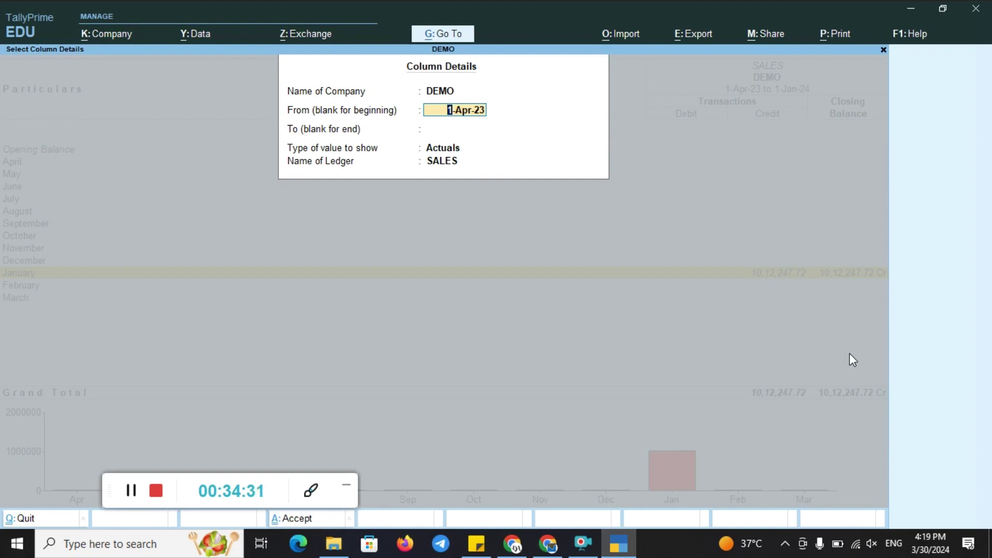
key("Return")
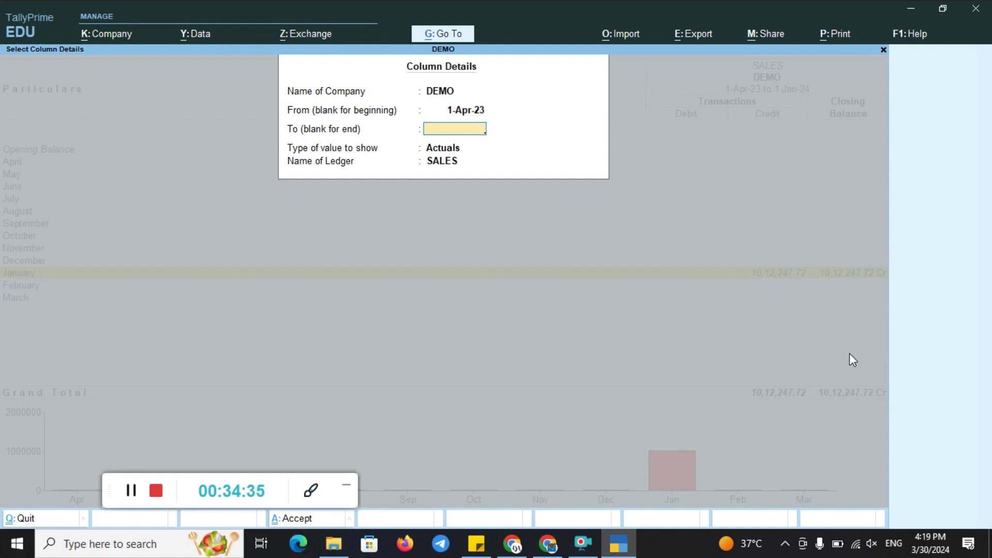
key("Return")
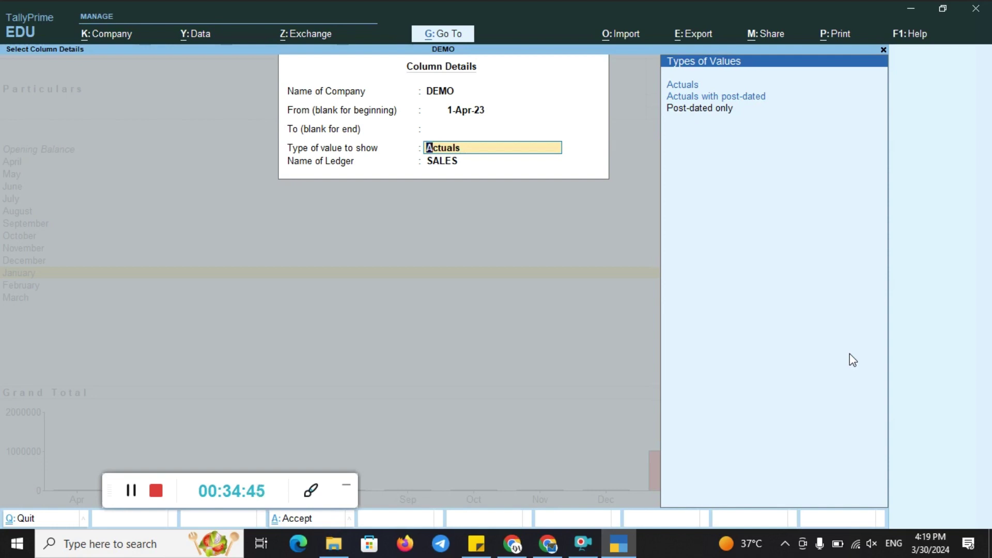
key("Return")
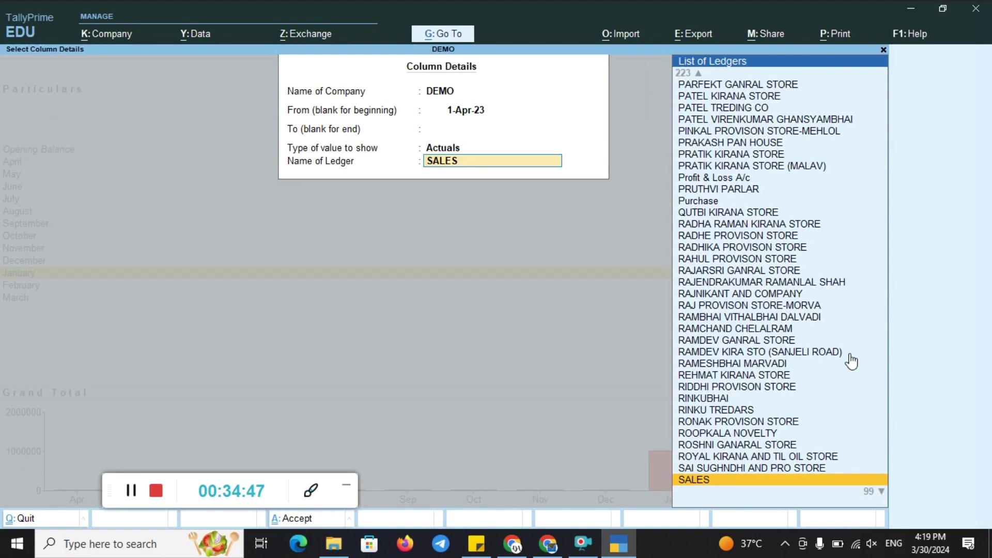
type("Pur")
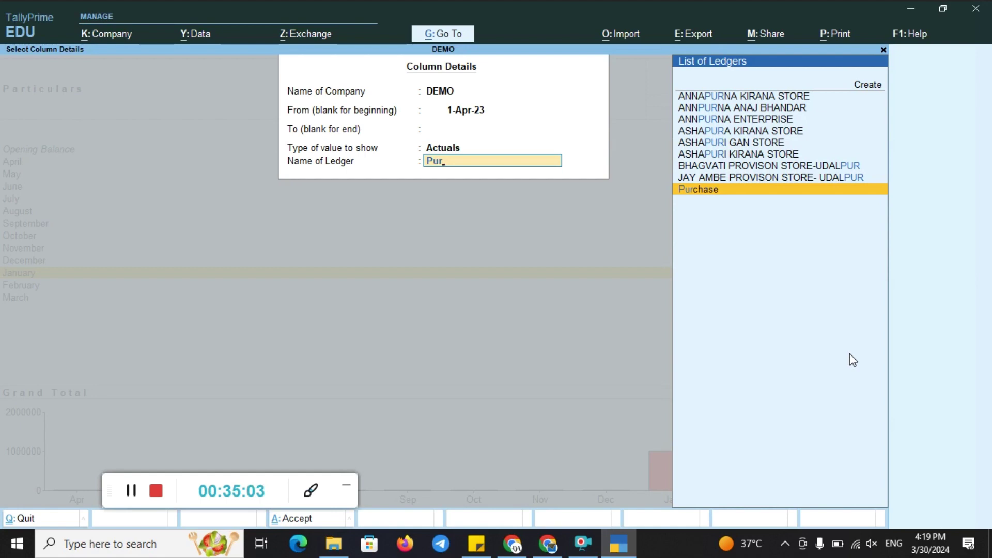
key("Return")
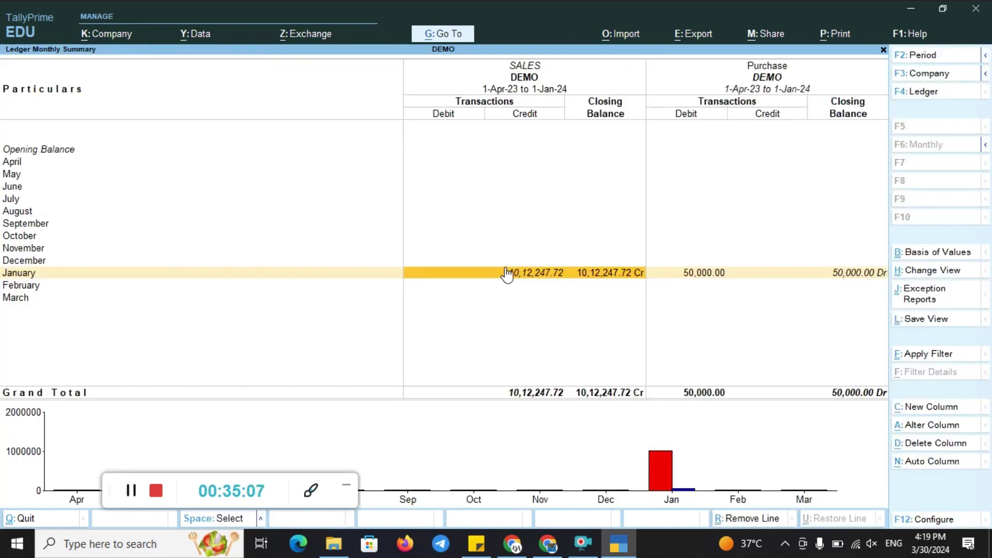
left_click(311, 490)
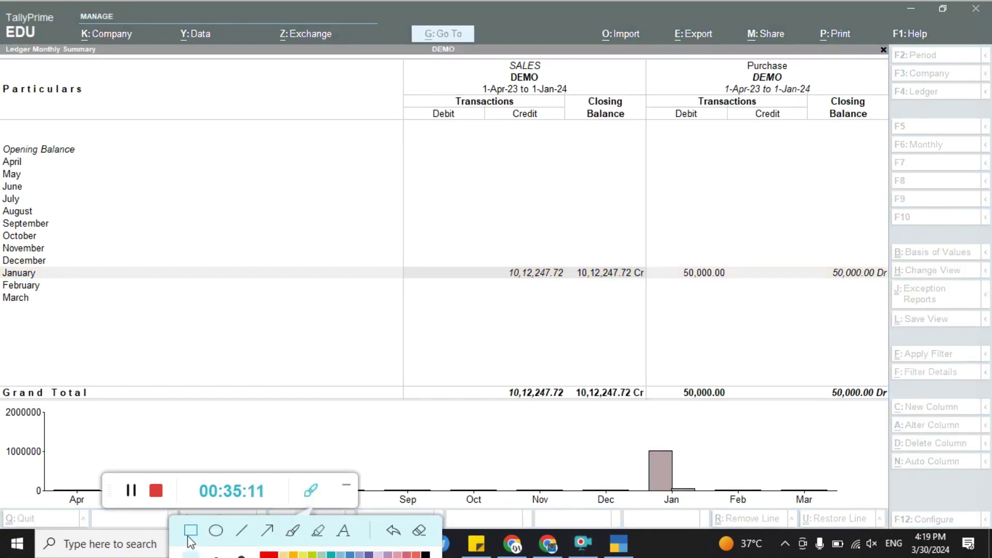
mouse_move(487, 49)
left_mouse_down()
mouse_move(581, 92)
mouse_move(580, 83)
left_mouse_up()
mouse_move(707, 48)
left_mouse_down()
mouse_move(827, 99)
mouse_move(824, 88)
left_mouse_up()
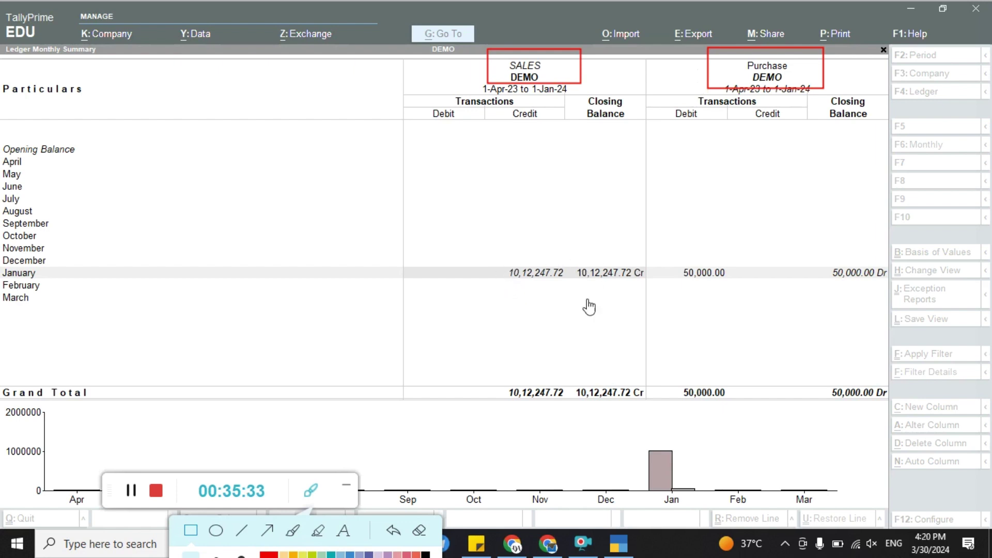
left_click(419, 531)
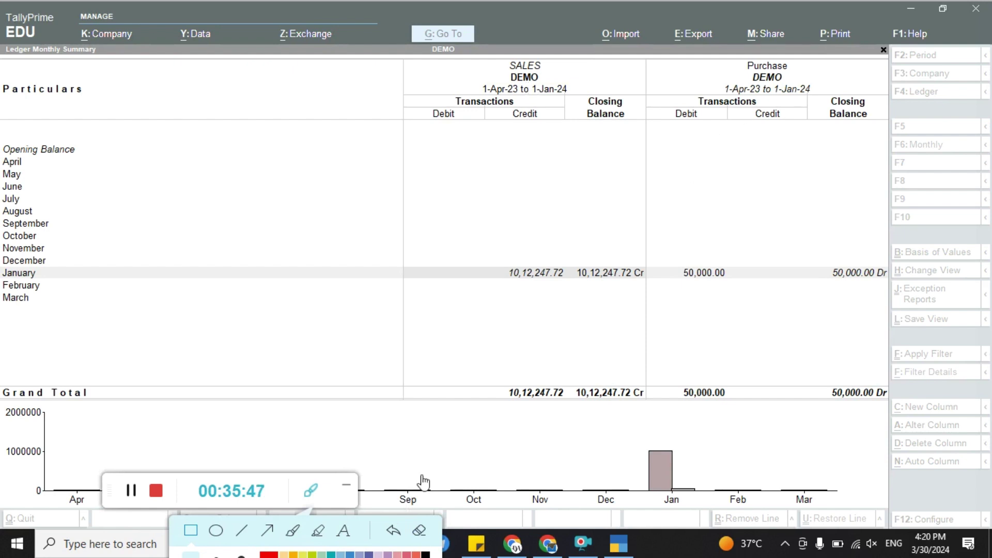
left_click(311, 497)
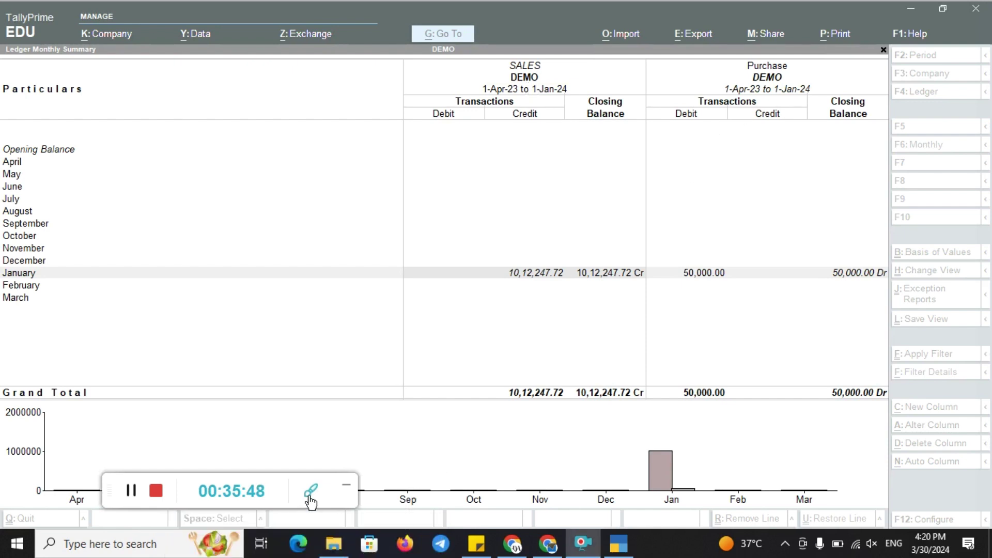
left_click(528, 334)
Step: Close the SALES and Purchase comparison and reopen the SALES ledger's monthly summary with DEMO as its only column
key("Escape")
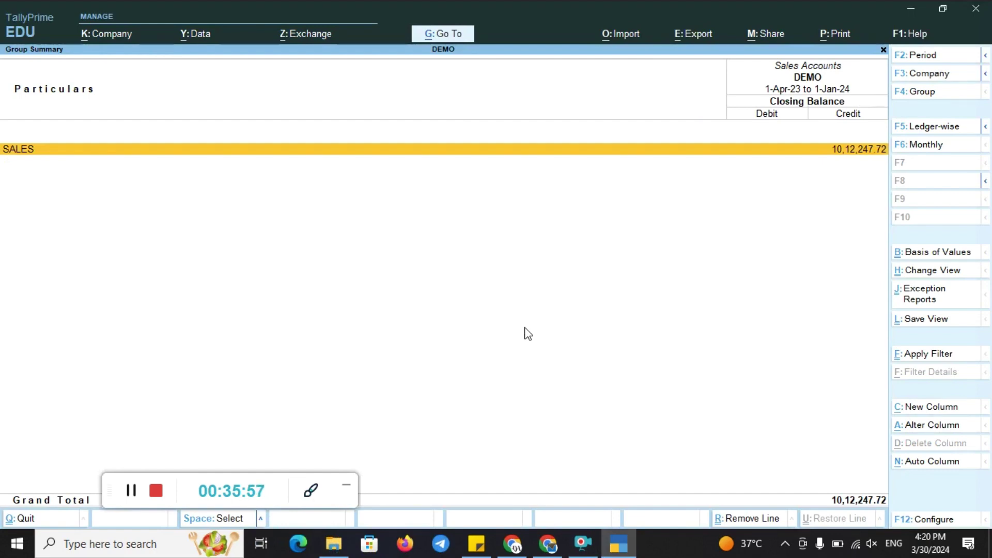
key("Escape")
key("Escape")
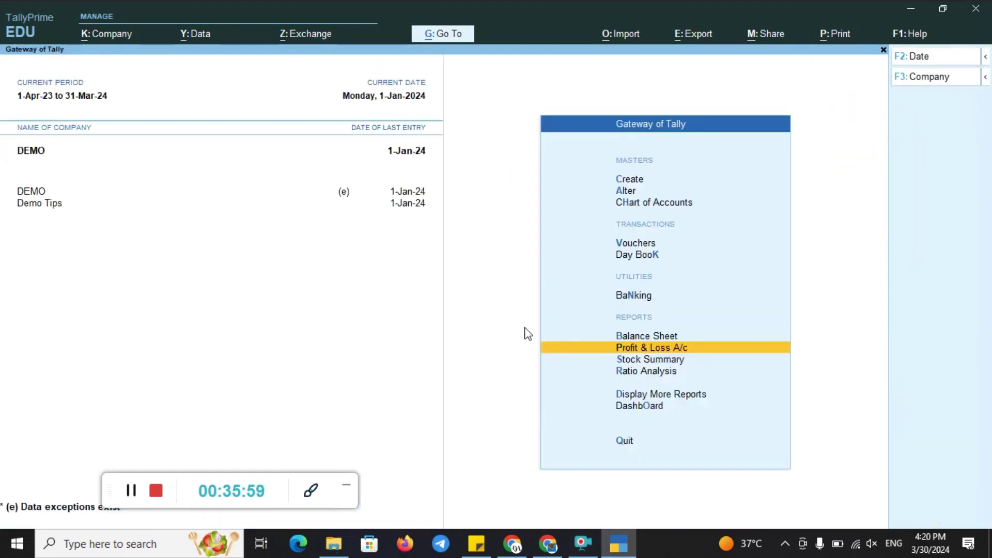
key("Return")
key("Right")
key("Return")
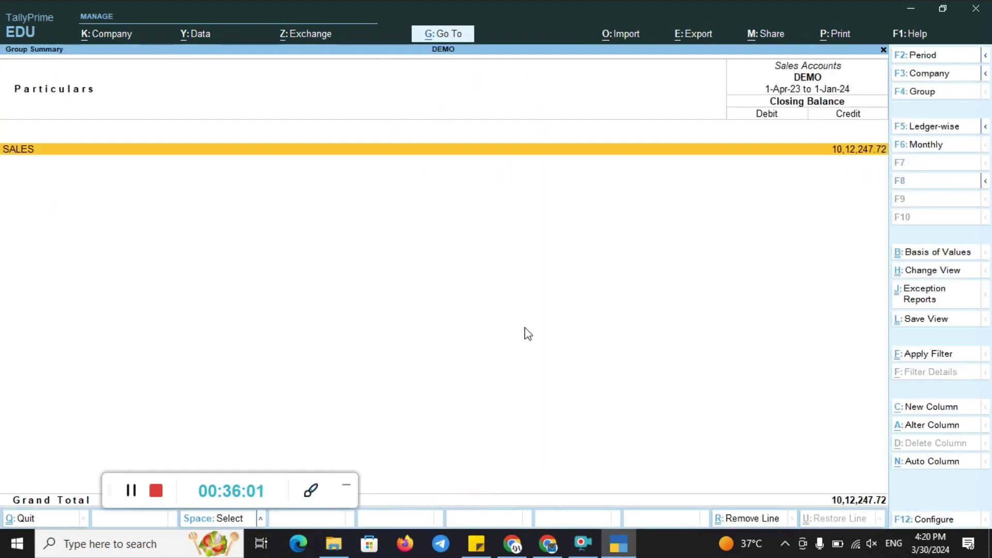
key("Return")
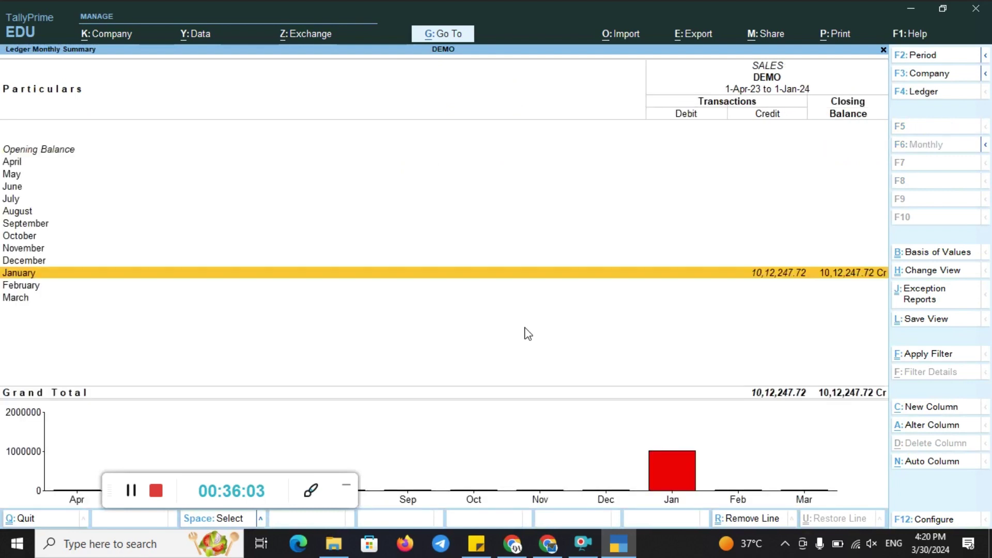
Step: Add a comparison column for the SALES ledger of Demo Tips, starting 1-Apr-23 with no end date and showing Actuals
key("alt")
left_click(906, 412)
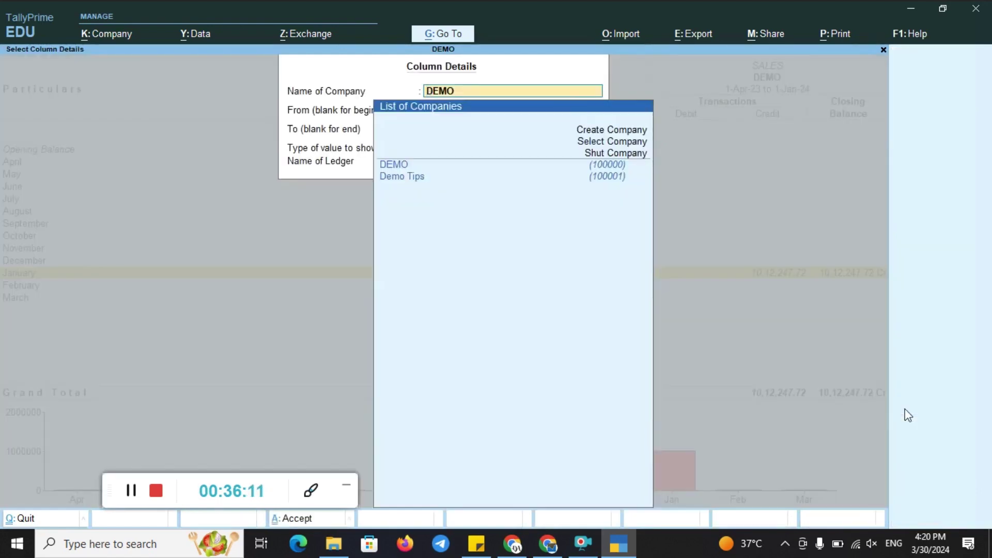
key("Down")
key("Down")
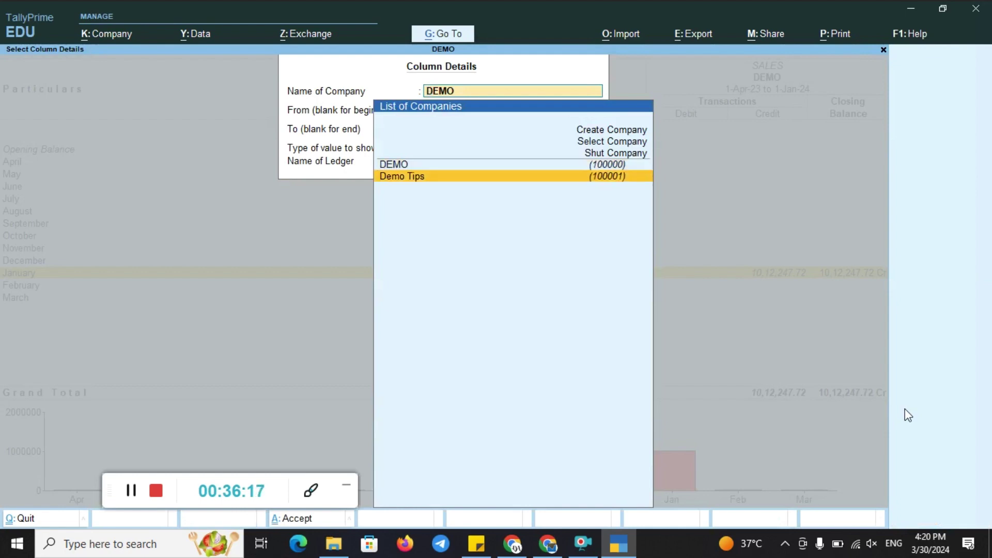
key("Return")
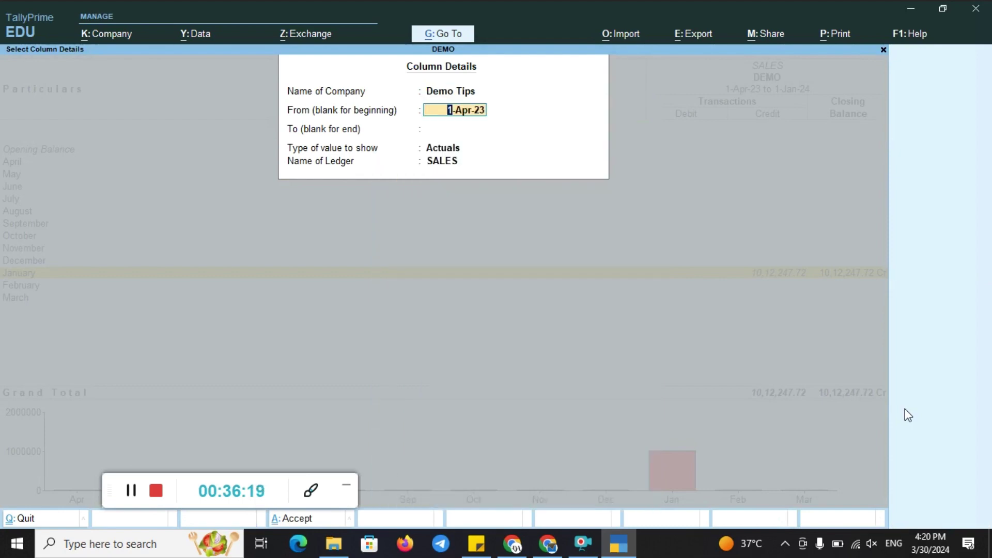
key("Return")
key("Return")
key("Return")
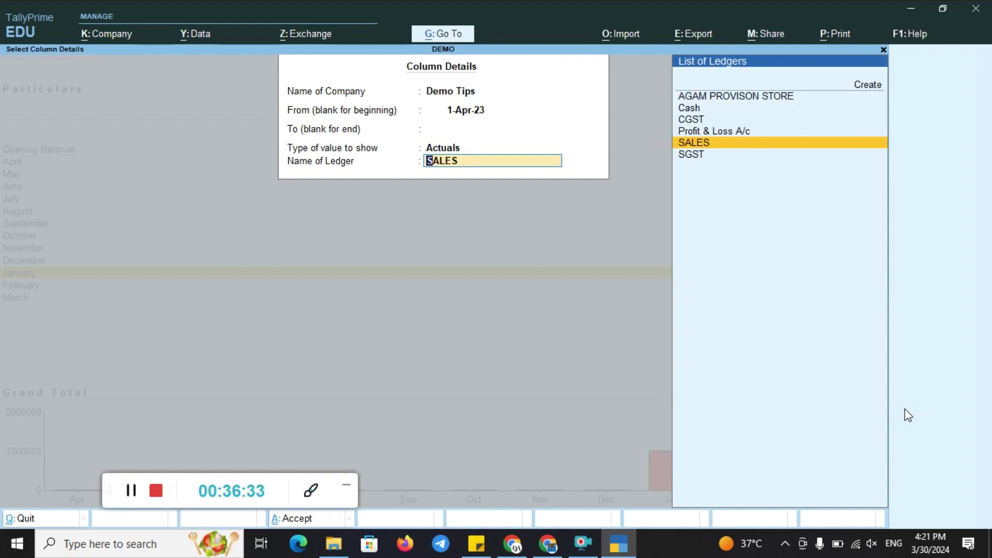
key("Return")
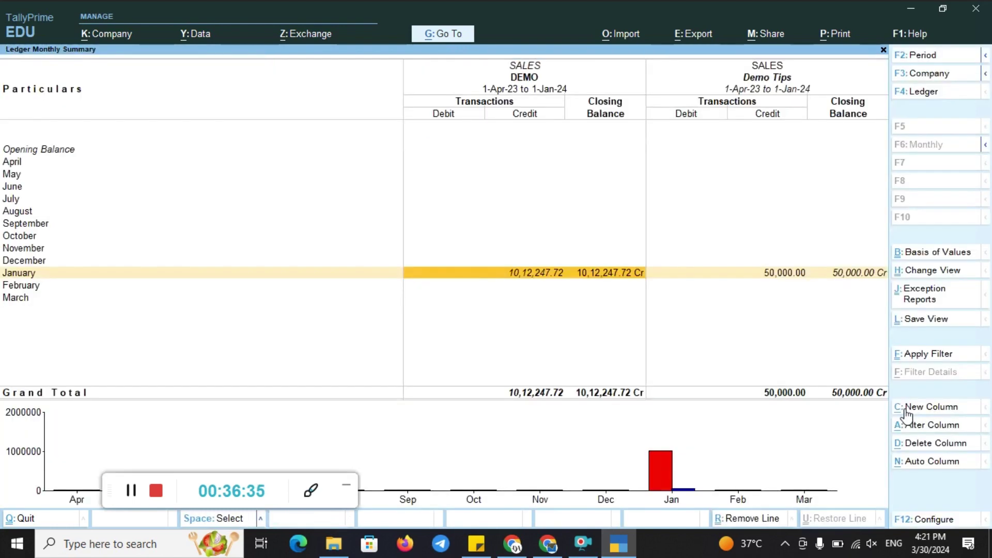
left_click(310, 490)
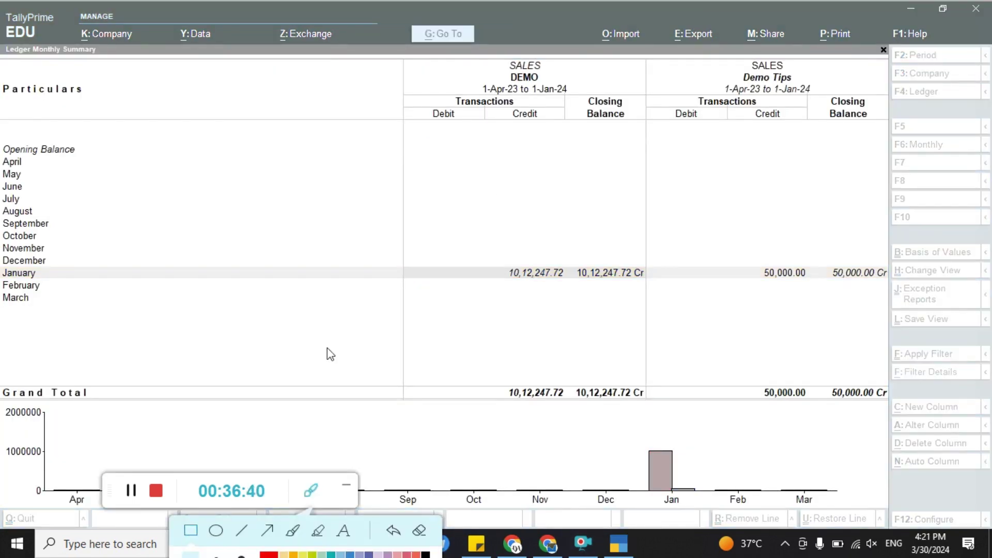
mouse_move(495, 52)
left_mouse_down()
mouse_move(582, 98)
mouse_move(579, 82)
left_mouse_up()
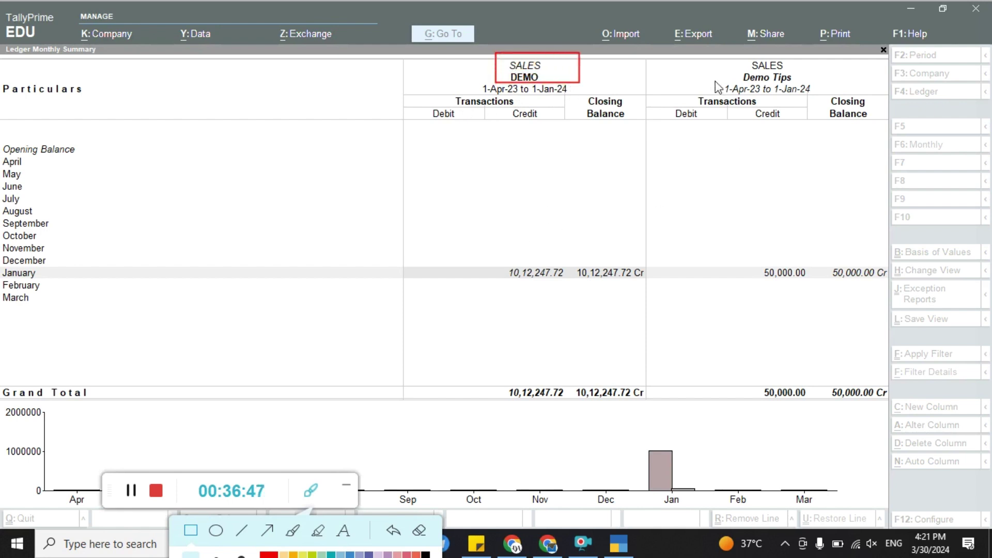
left_click_drag(726, 53, 811, 90)
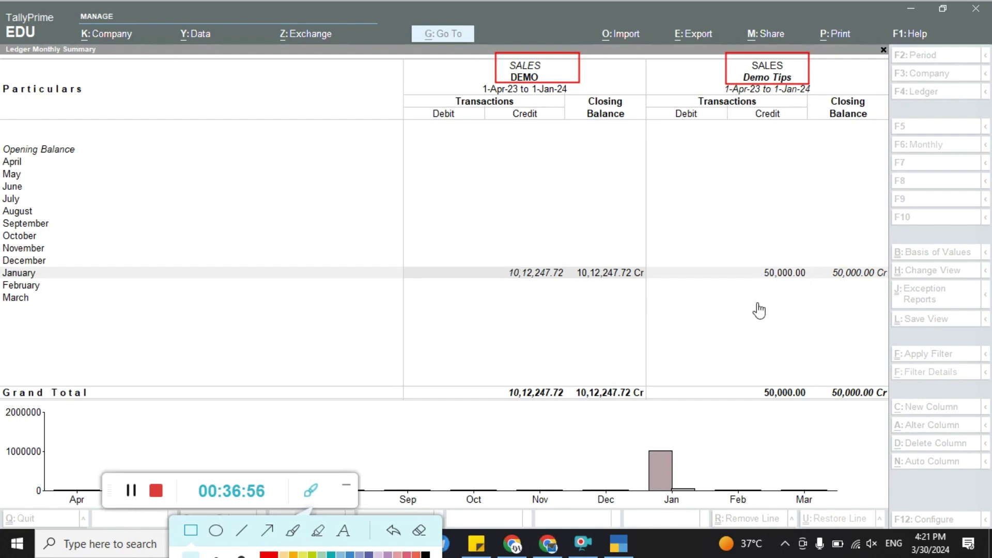
left_click(421, 535)
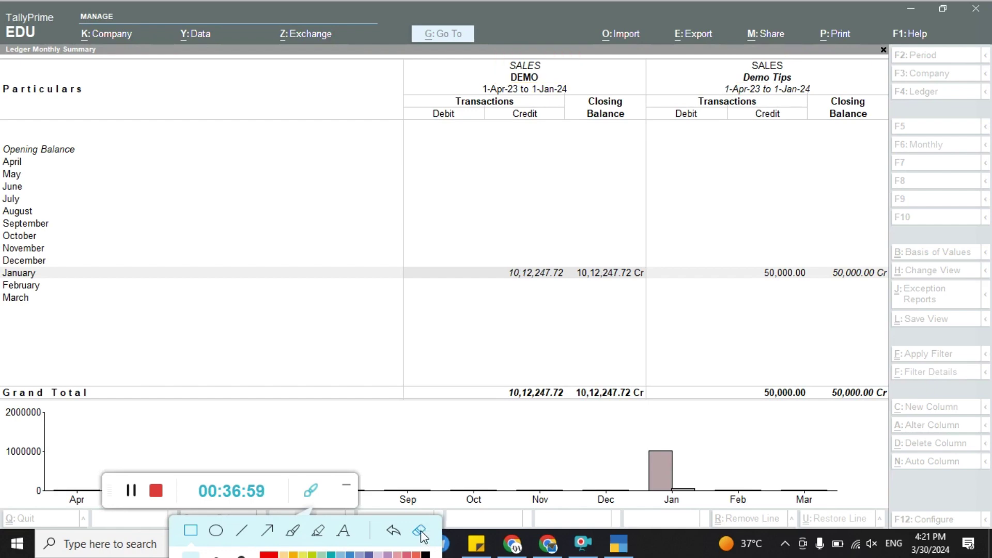
left_click(312, 494)
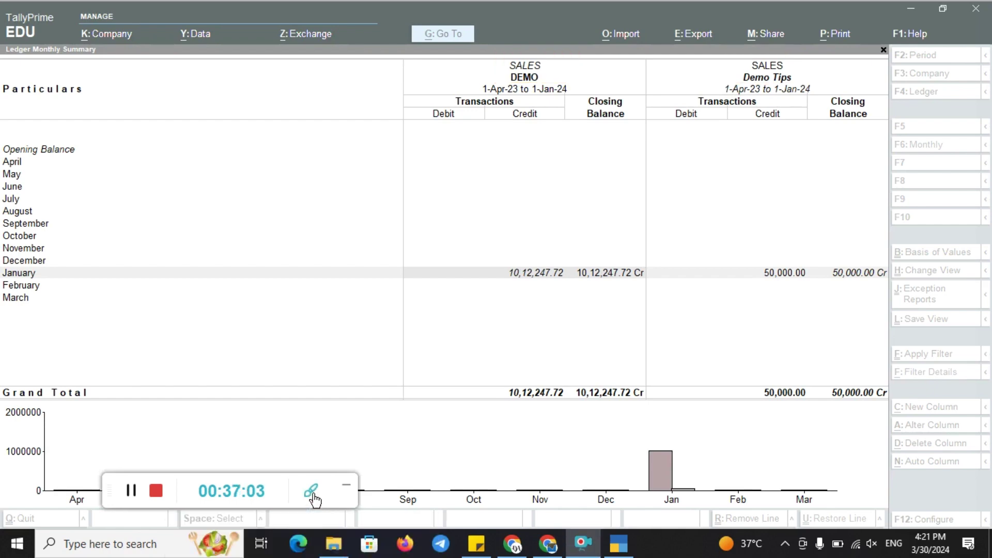
Step: Close the SALES ledger comparison and its parent reports to return to the Gateway of Tally
left_click(404, 353)
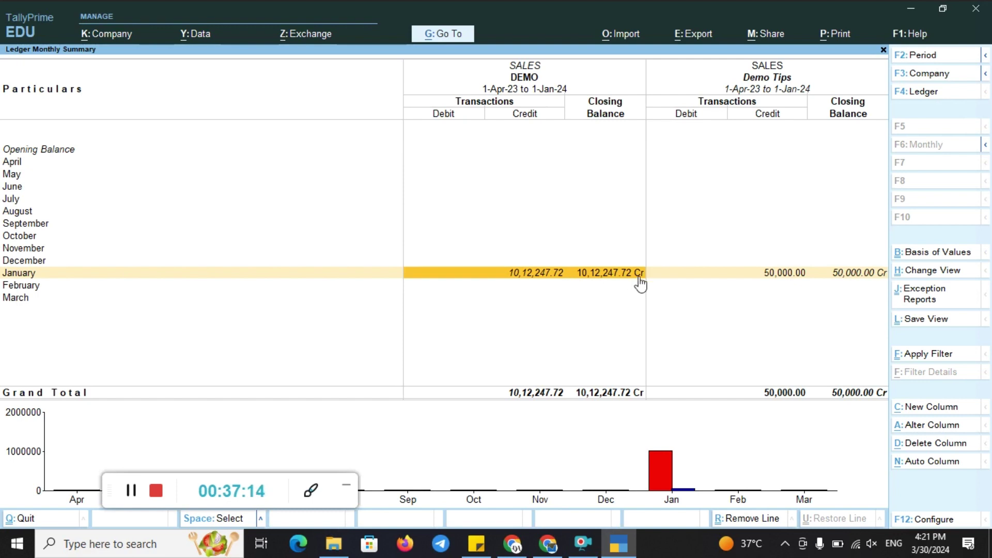
key("Escape")
key("Escape")
key("Escape")
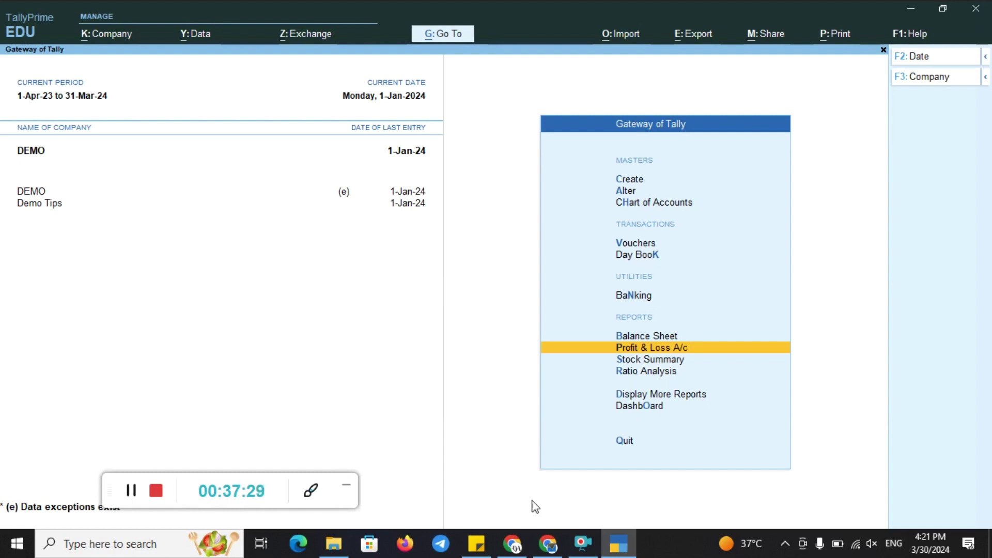
Step: Switch to the YouTube window in Chrome and browse the For you videos on the accounting channel's home page
mouse_move(545, 555)
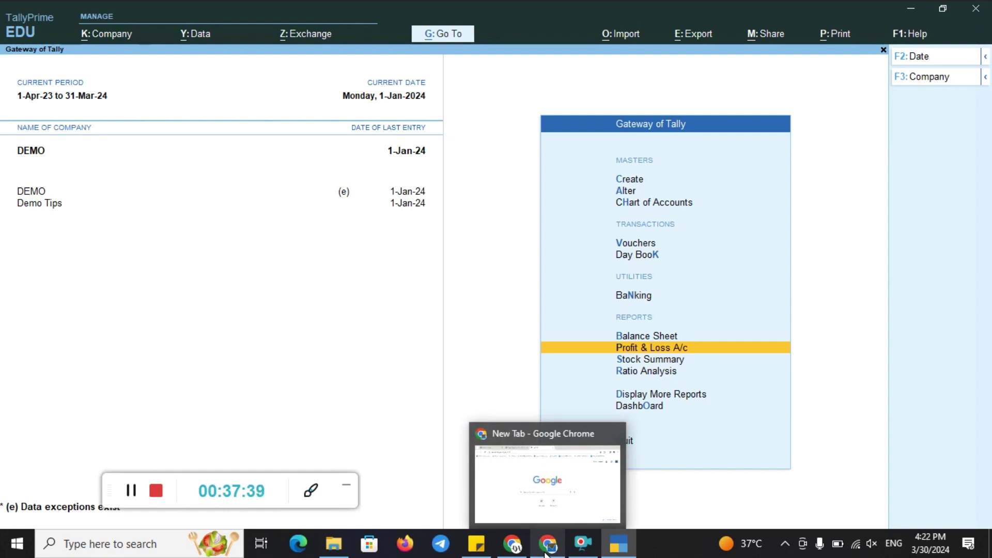
left_click(545, 554)
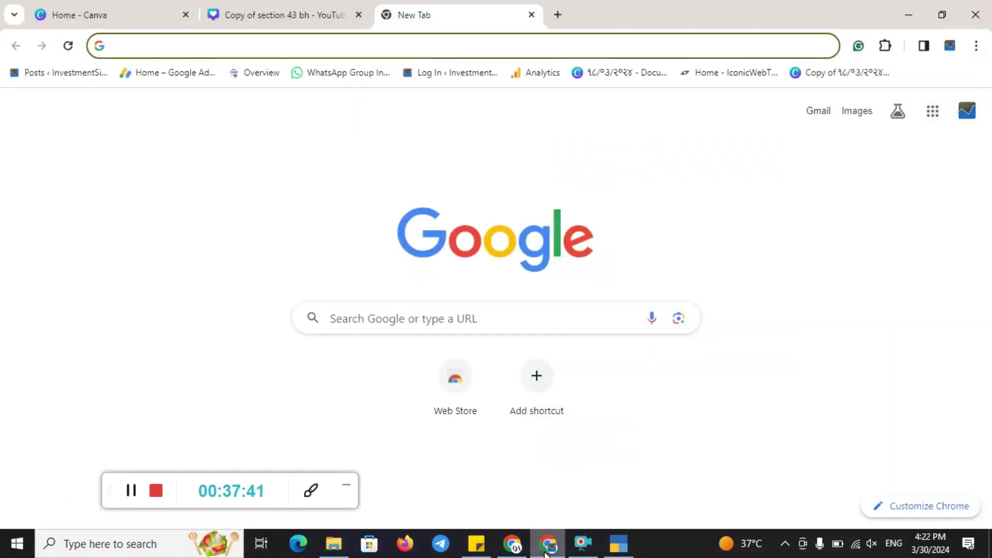
left_click(518, 549)
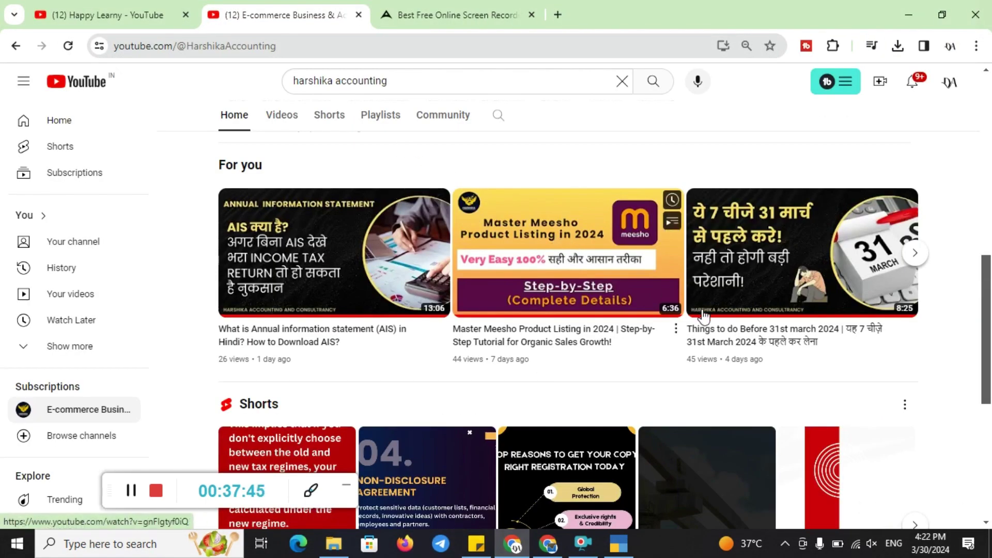
mouse_move(988, 372)
left_mouse_down()
mouse_move(989, 258)
mouse_move(990, 376)
left_mouse_up()
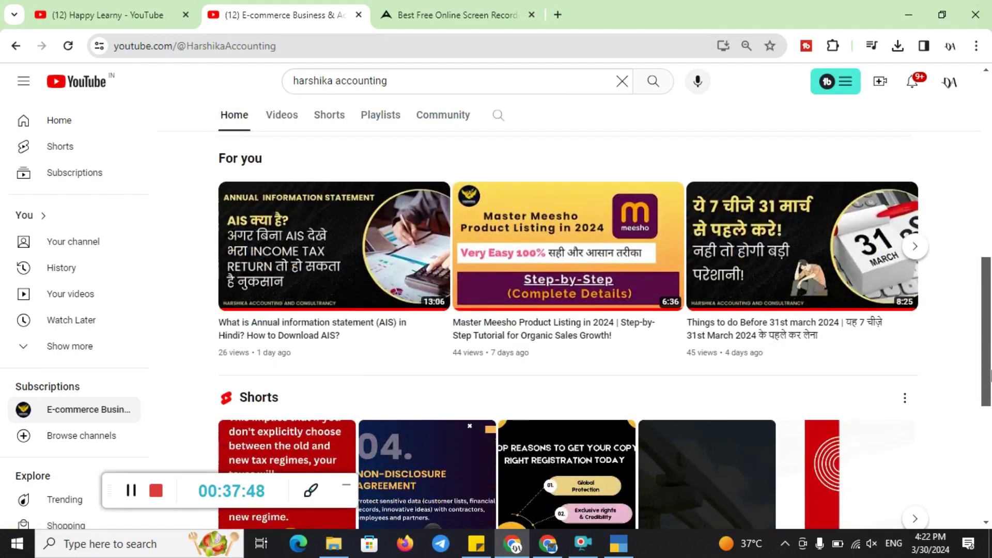
left_click(916, 251)
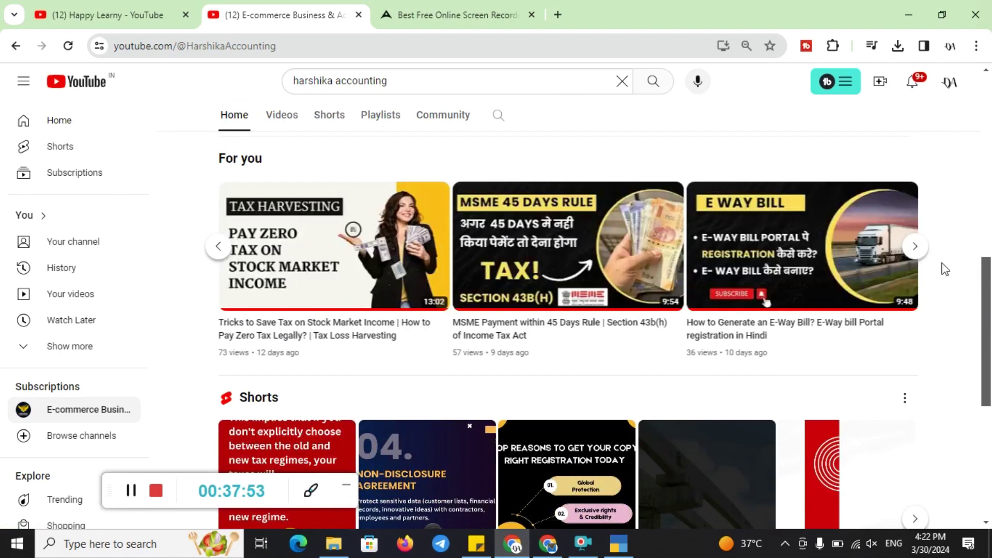
left_click(915, 248)
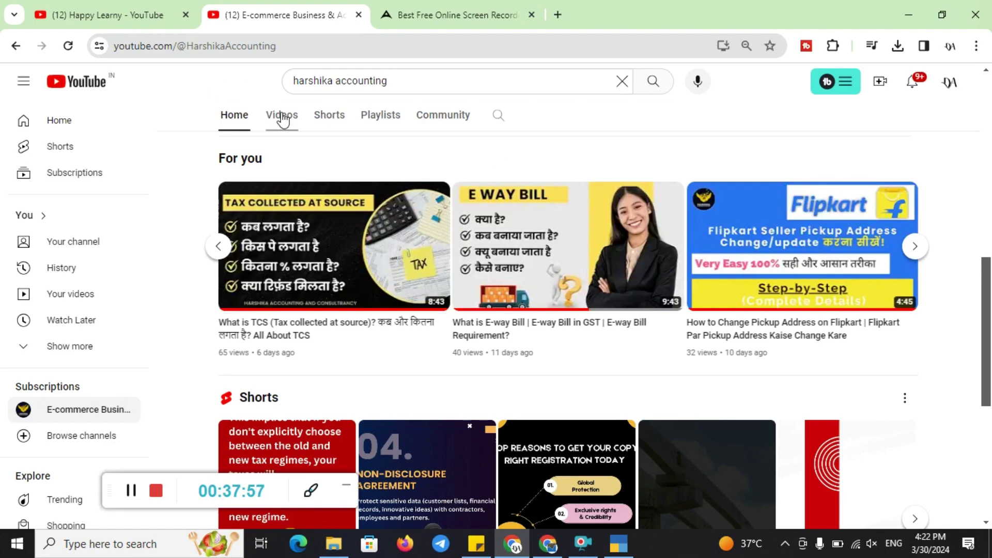
Step: Open the accounting channel's full list of videos and look through the older Tally and income tax uploads
left_click(282, 116)
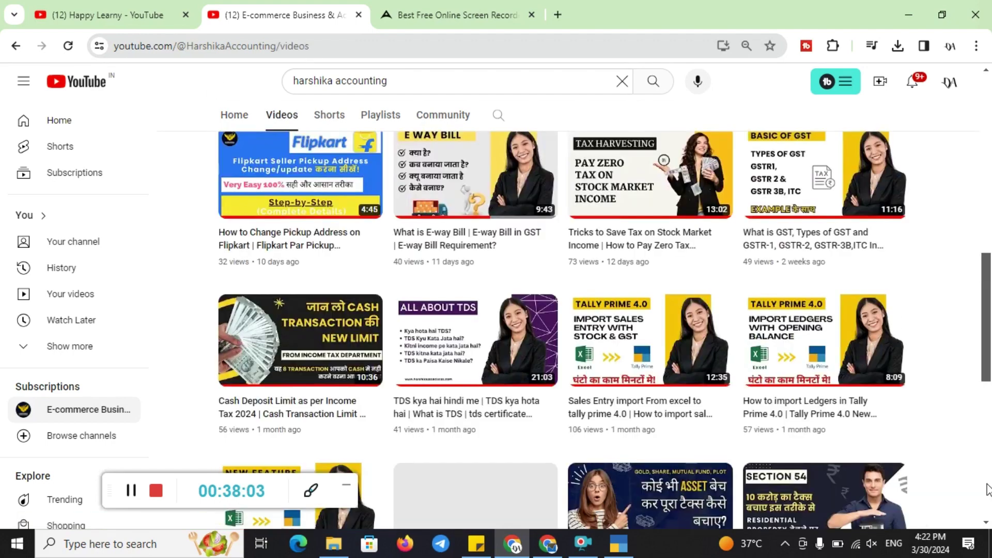
scroll(988, 508, "down", 1)
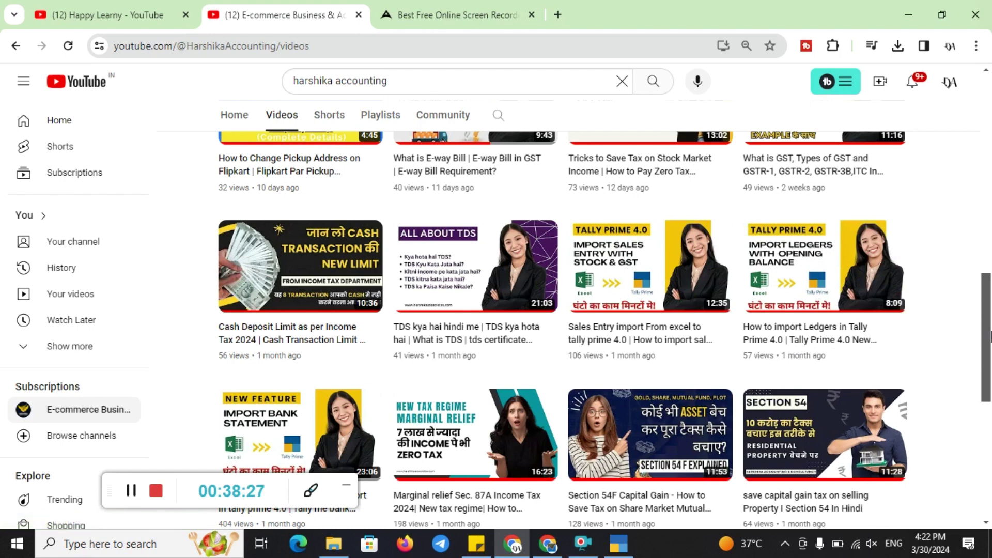
left_click_drag(987, 336, 987, 384)
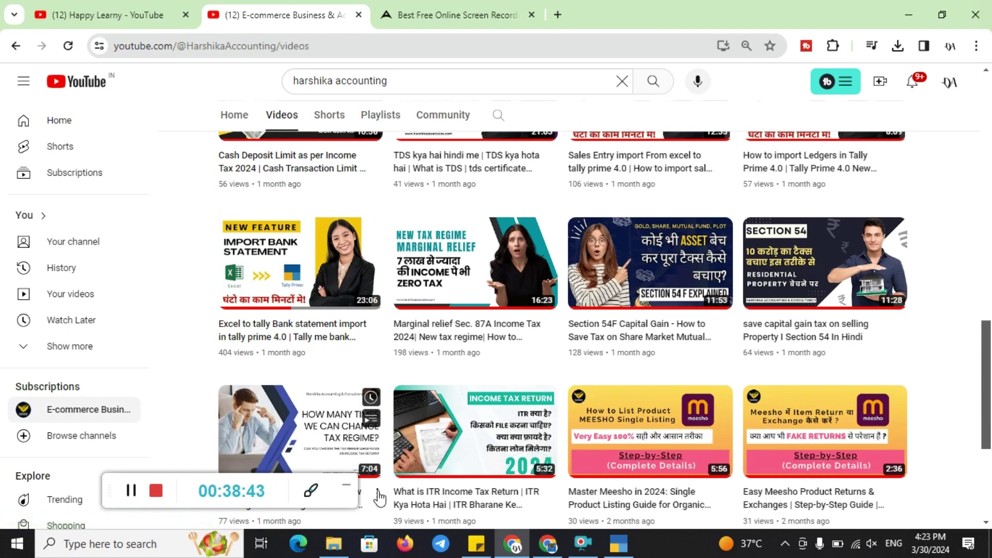
mouse_move(379, 498)
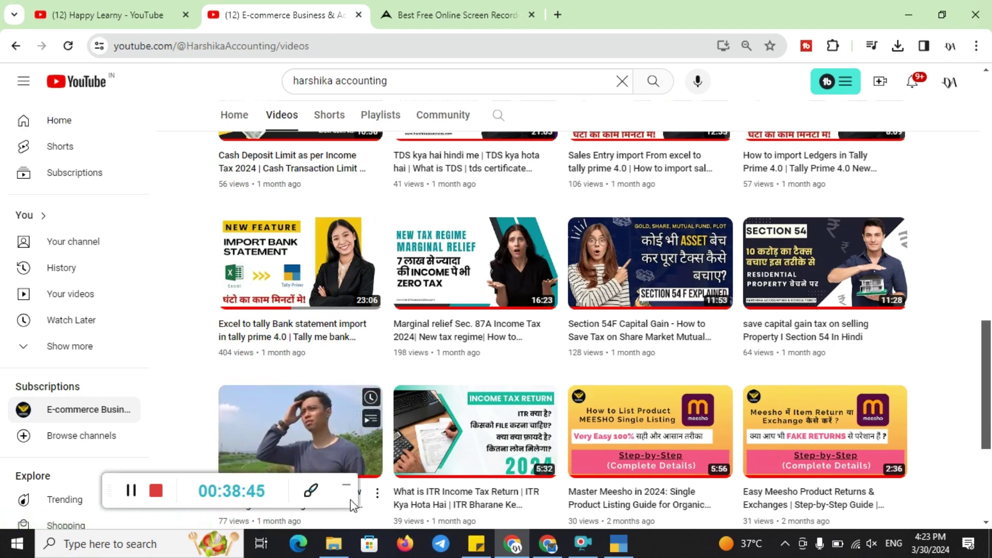